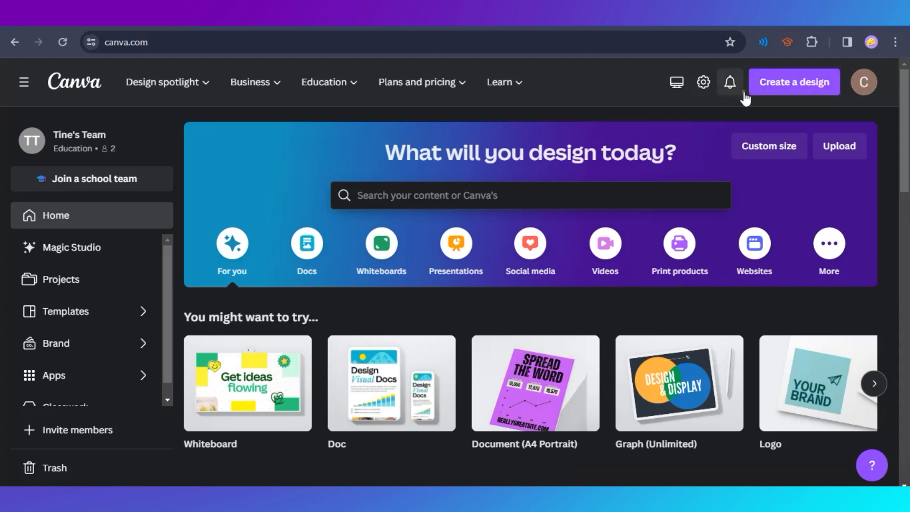
{"action": "left_click", "coordinate": [783, 96]}
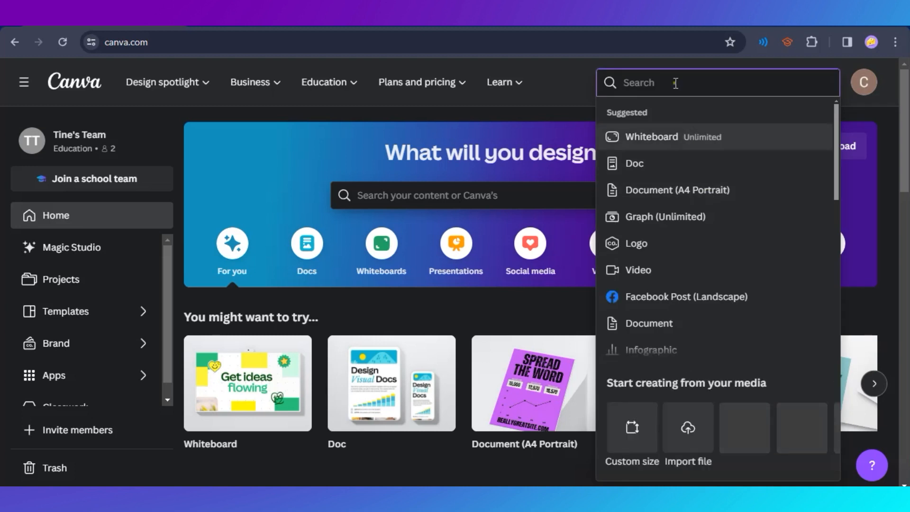
{"action": "left_click", "coordinate": [568, 86]}
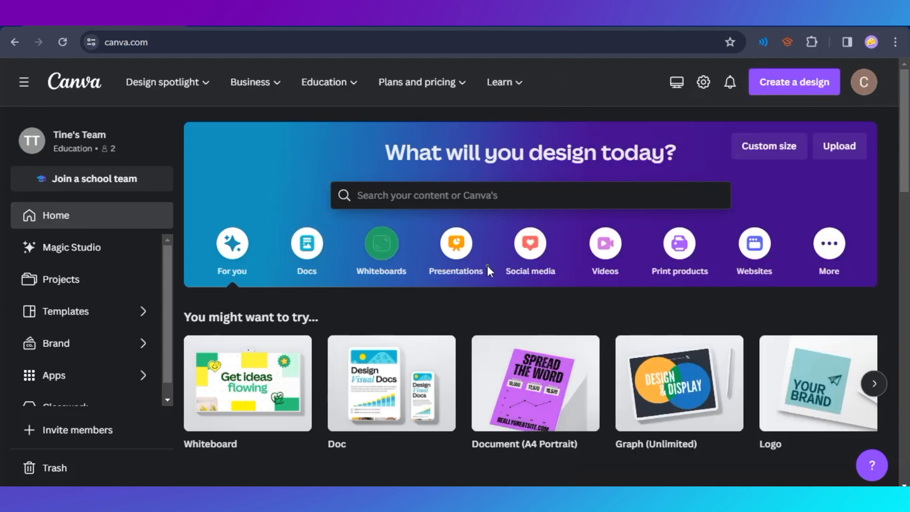
Search the templates for "portfolio" using the recent search suggestion.
{"action": "left_click", "coordinate": [480, 198]}
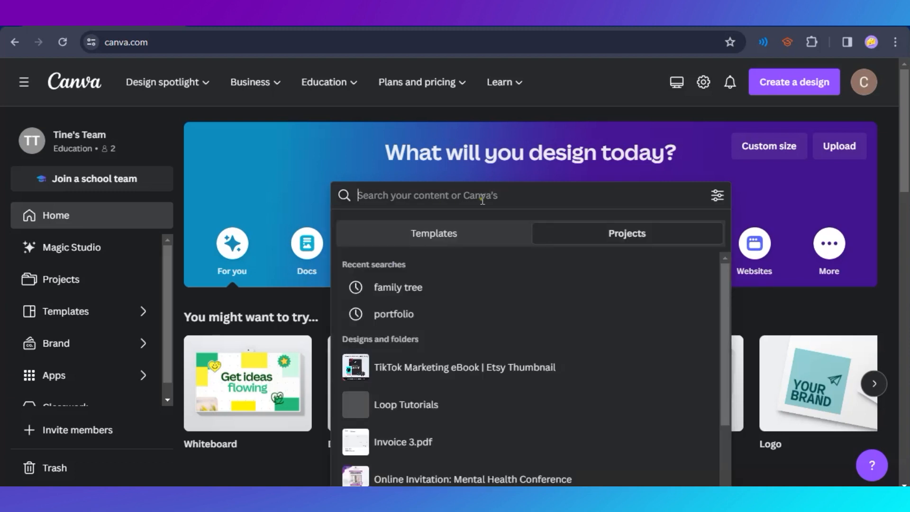
{"action": "left_click", "coordinate": [444, 227]}
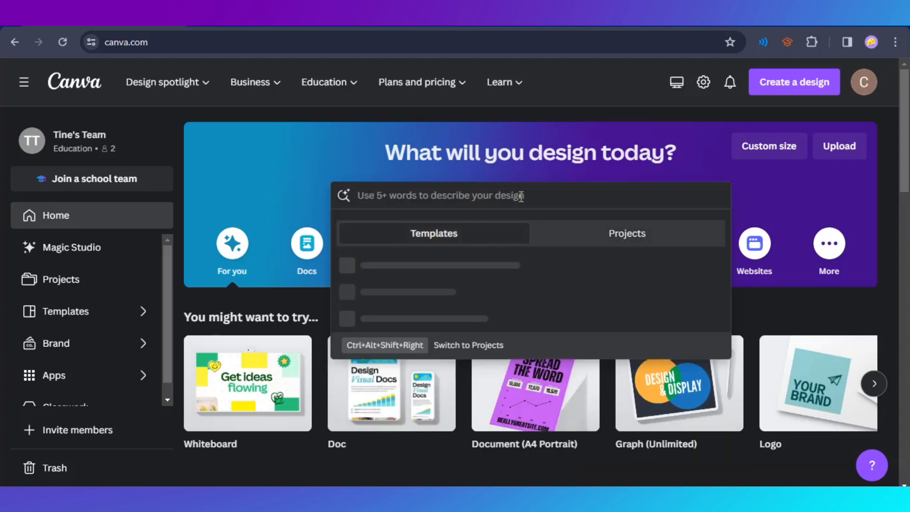
{"action": "left_click", "coordinate": [388, 291]}
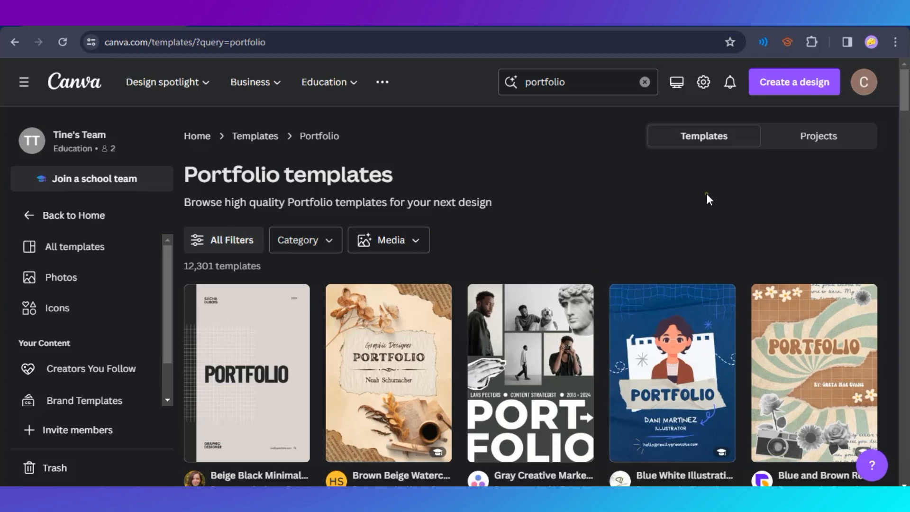
Browse the portfolio templates and compare their cover styles, colours and layouts.
{"action": "scroll", "coordinate": [782, 195], "scroll_direction": "down", "scroll_amount": 7}
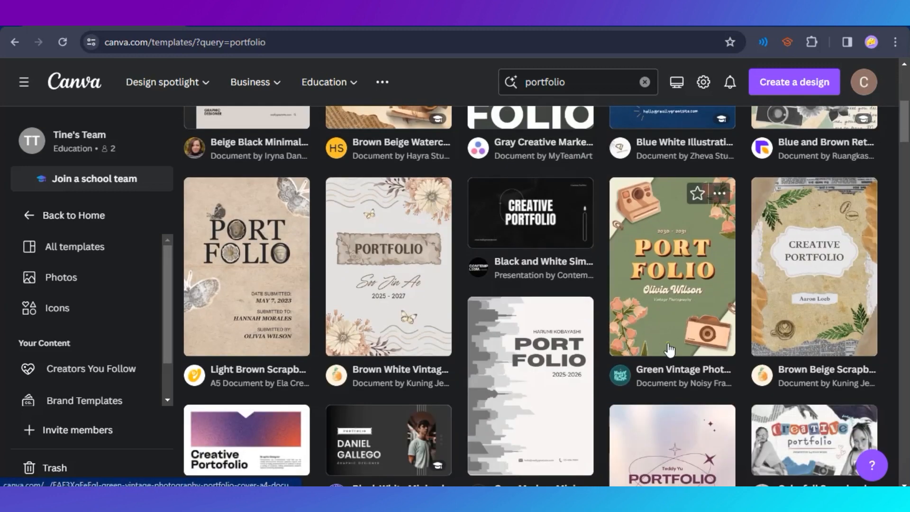
{"action": "scroll", "coordinate": [670, 349], "scroll_direction": "up", "scroll_amount": 4}
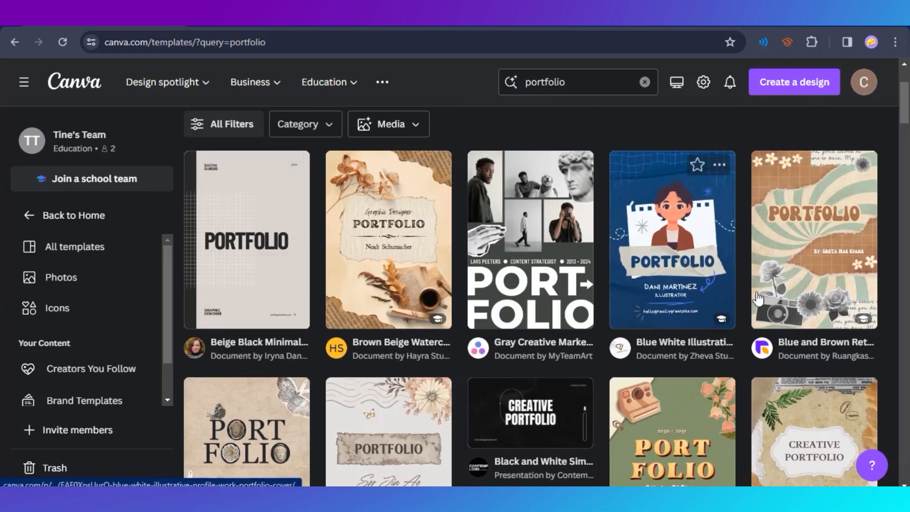
{"action": "scroll", "coordinate": [757, 297], "scroll_direction": "down", "scroll_amount": 6}
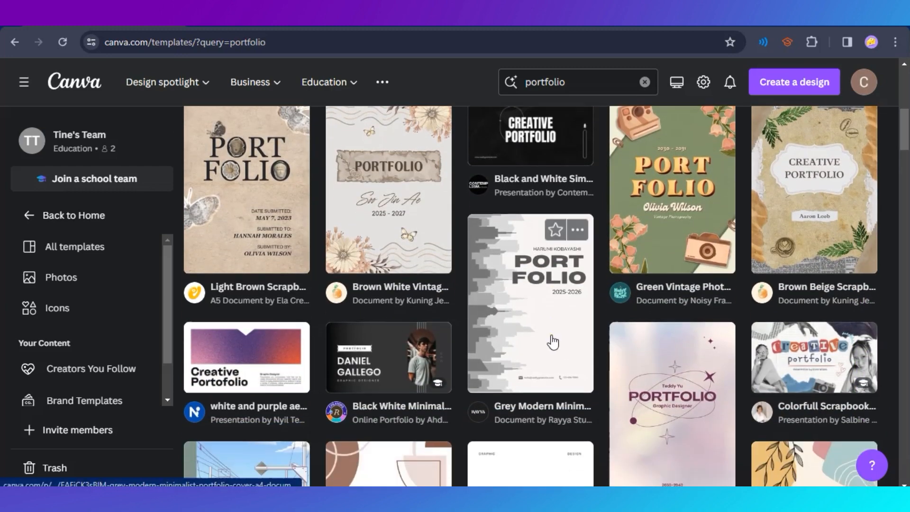
{"action": "scroll", "coordinate": [553, 341], "scroll_direction": "down", "scroll_amount": 1}
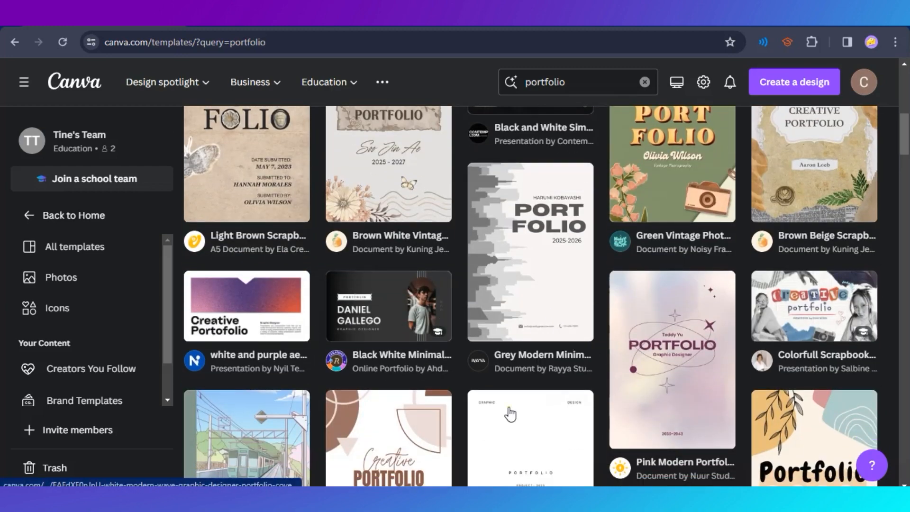
{"action": "scroll", "coordinate": [510, 413], "scroll_direction": "up", "scroll_amount": 3}
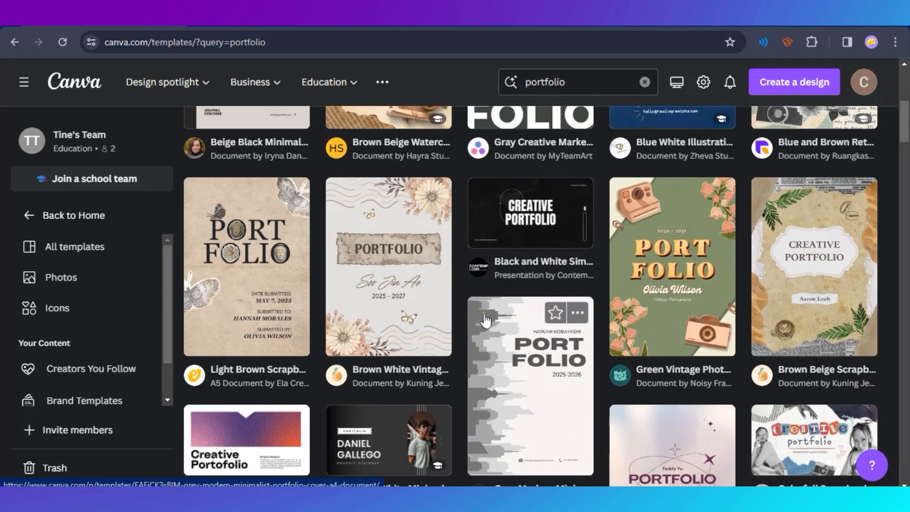
{"action": "scroll", "coordinate": [518, 327], "scroll_direction": "down", "scroll_amount": 4}
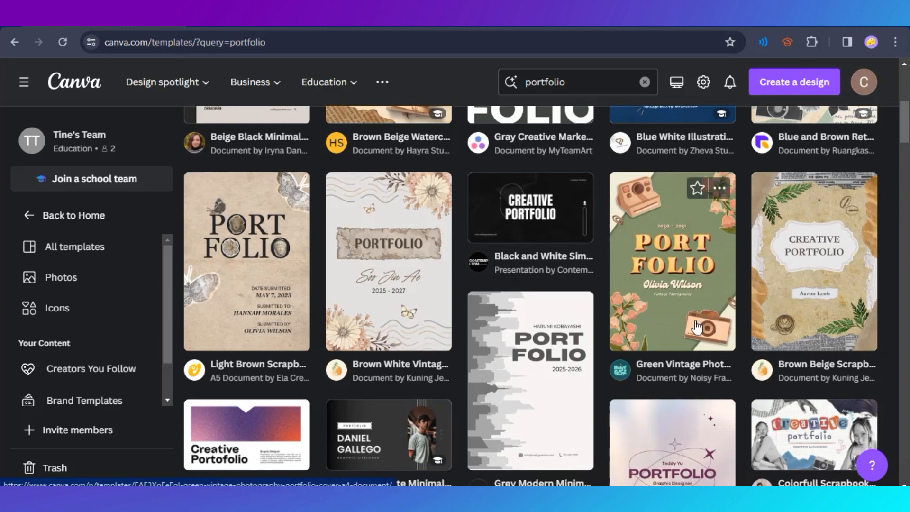
{"action": "scroll", "coordinate": [522, 350], "scroll_direction": "down", "scroll_amount": 5}
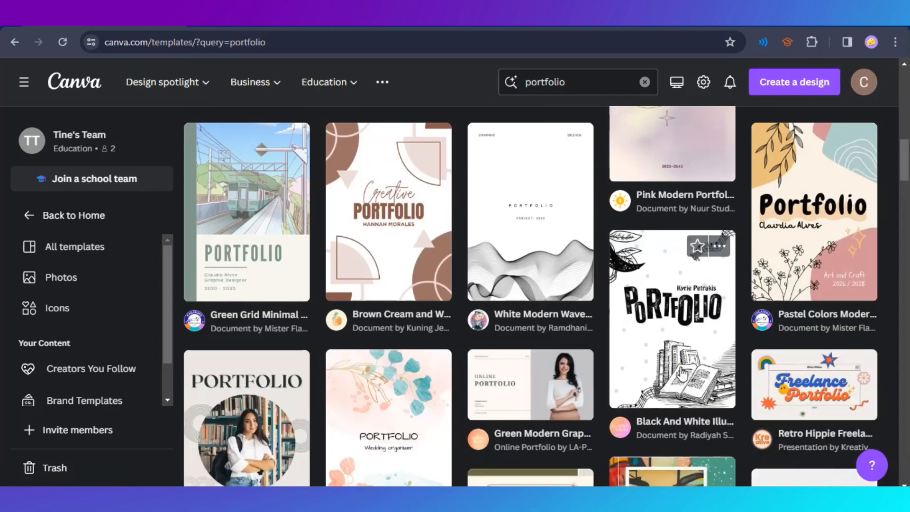
{"action": "scroll", "coordinate": [464, 371], "scroll_direction": "down", "scroll_amount": 4}
{"action": "scroll", "coordinate": [500, 303], "scroll_direction": "up", "scroll_amount": 3}
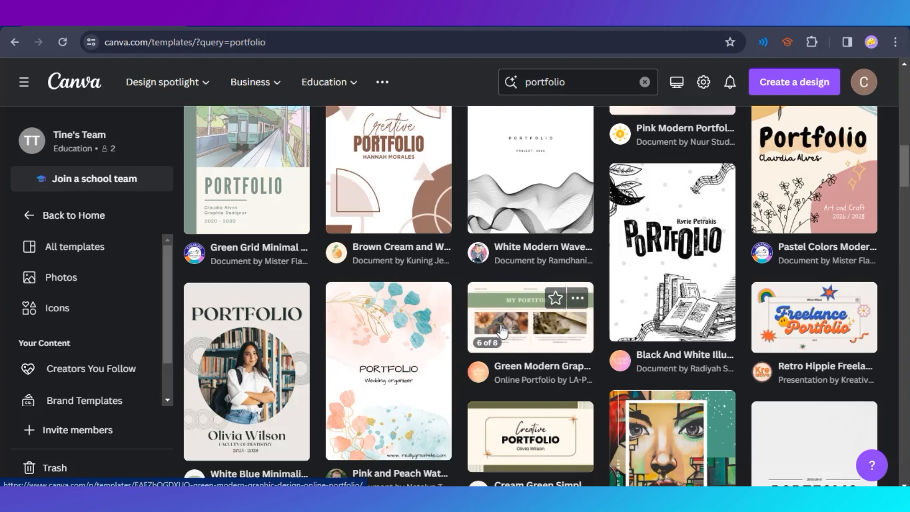
{"action": "scroll", "coordinate": [533, 361], "scroll_direction": "up", "scroll_amount": 4}
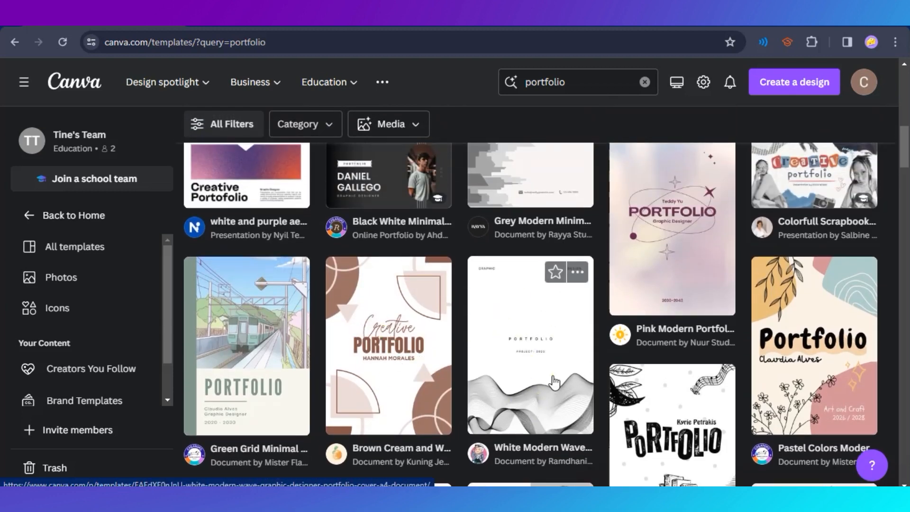
{"action": "scroll", "coordinate": [459, 422], "scroll_direction": "up", "scroll_amount": 4}
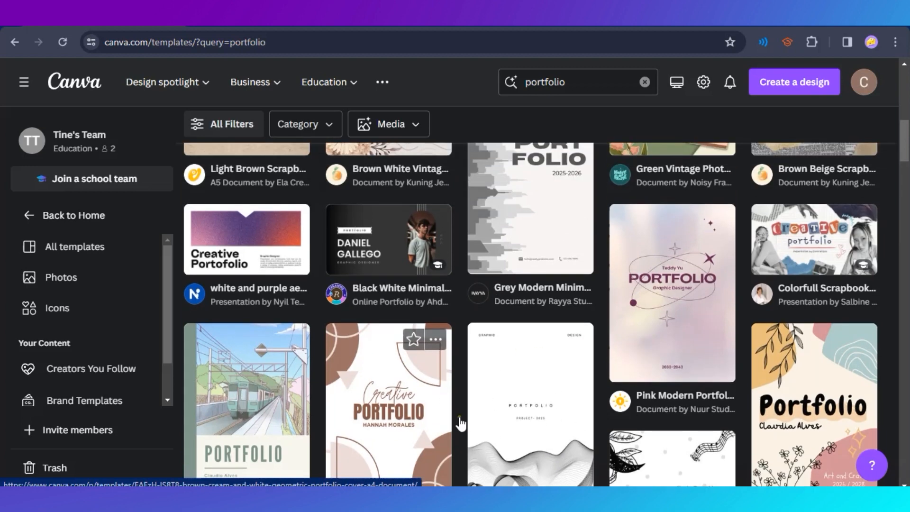
{"action": "scroll", "coordinate": [402, 298], "scroll_direction": "up", "scroll_amount": 7}
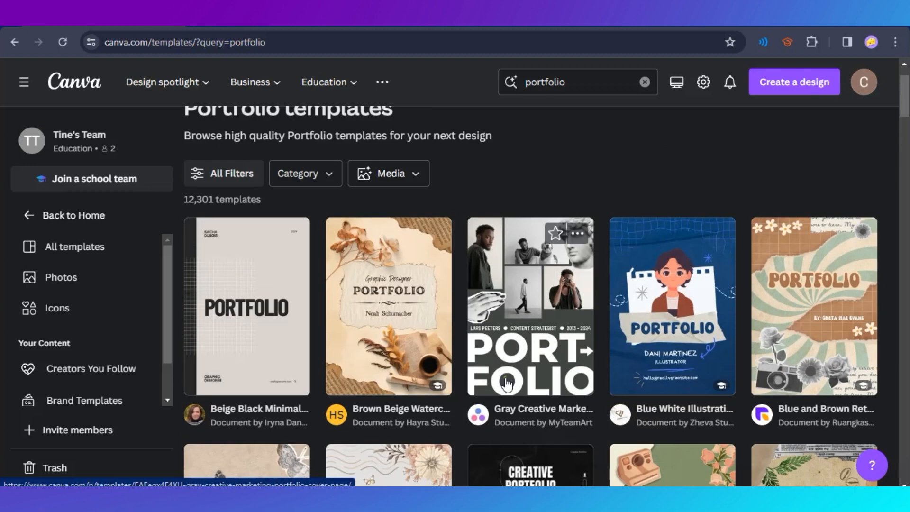
{"action": "scroll", "coordinate": [620, 332], "scroll_direction": "down", "scroll_amount": 18}
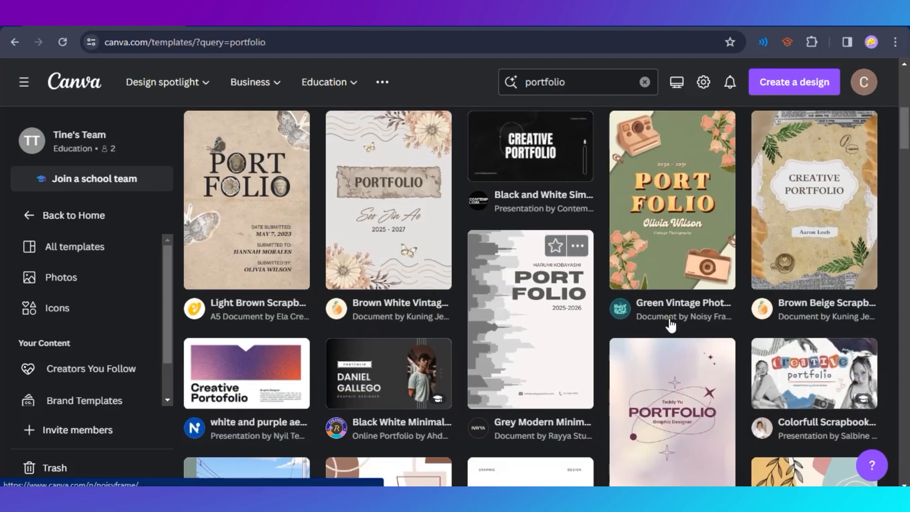
{"action": "scroll", "coordinate": [499, 315], "scroll_direction": "down", "scroll_amount": 6}
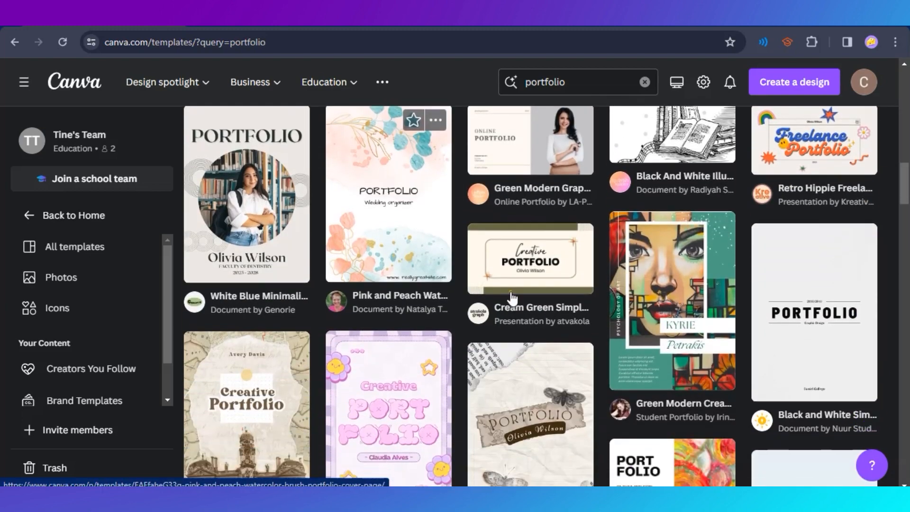
{"action": "scroll", "coordinate": [589, 321], "scroll_direction": "down", "scroll_amount": 12}
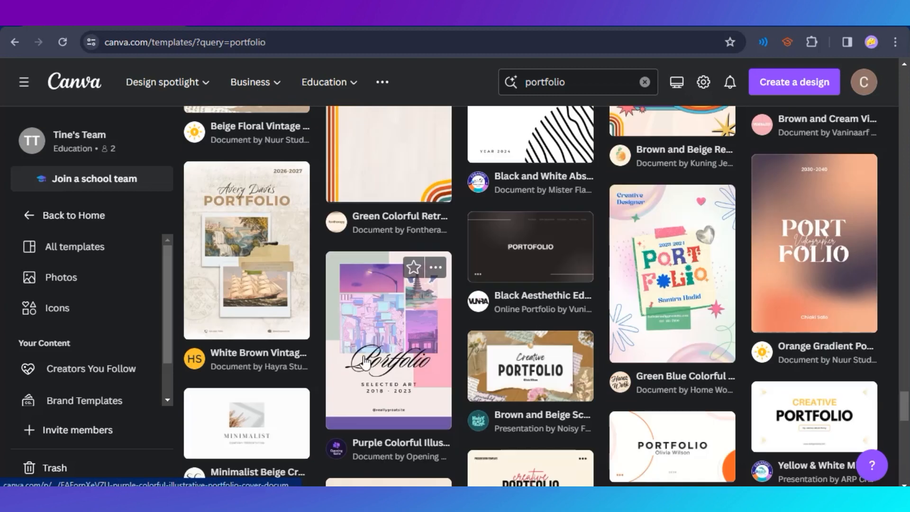
Choose the Purple Colorful Illustrative Portfolio Cover Document template and open it for customising.
{"action": "left_click", "coordinate": [364, 363]}
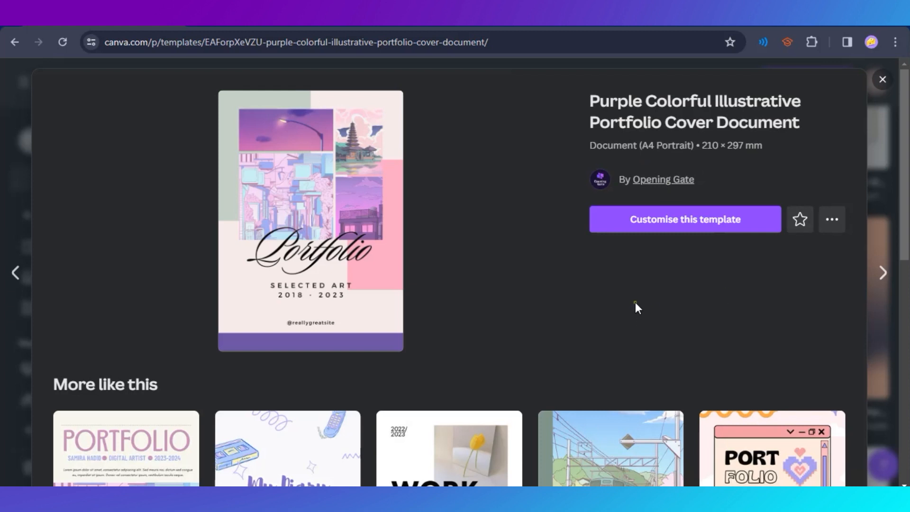
{"action": "left_click", "coordinate": [686, 229]}
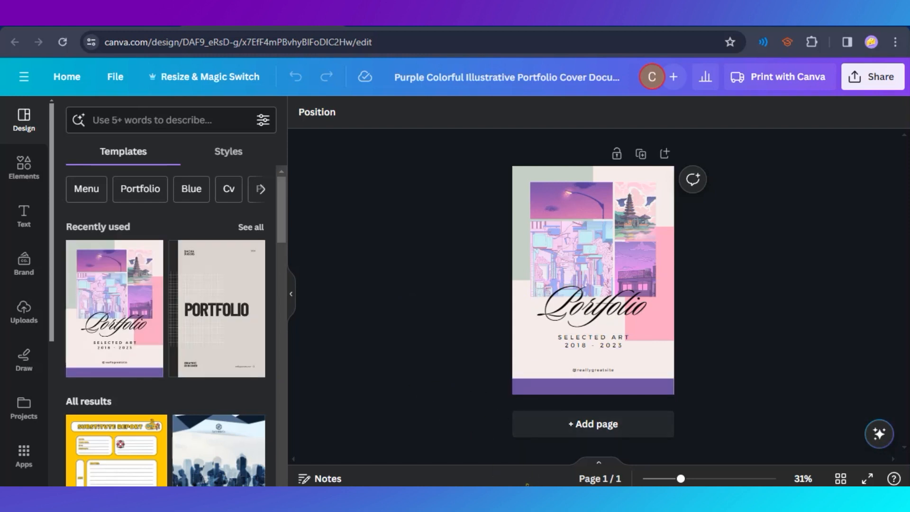
Switch to File Explorer, look over the sample work images in the Portfolio folder and return to the design.
{"action": "left_click", "coordinate": [464, 498]}
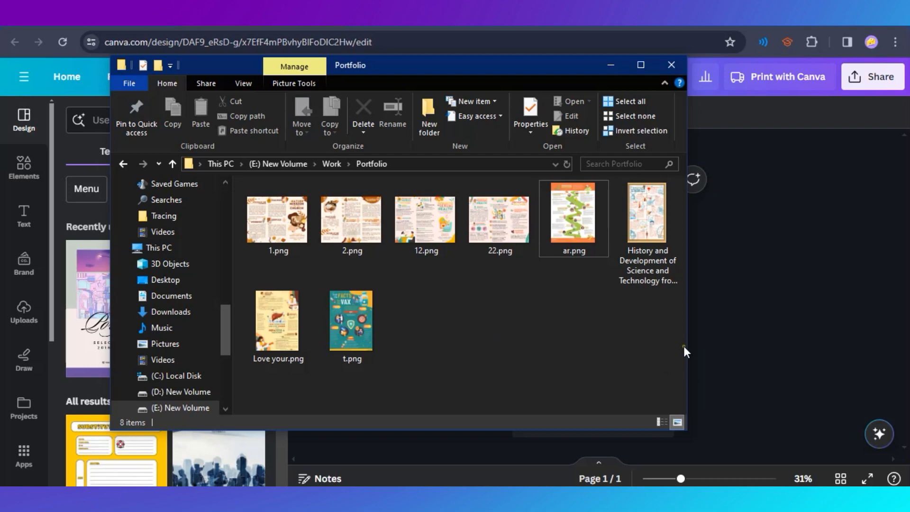
{"action": "left_click_drag", "start_coordinate": [558, 64], "coordinate": [580, 98]}
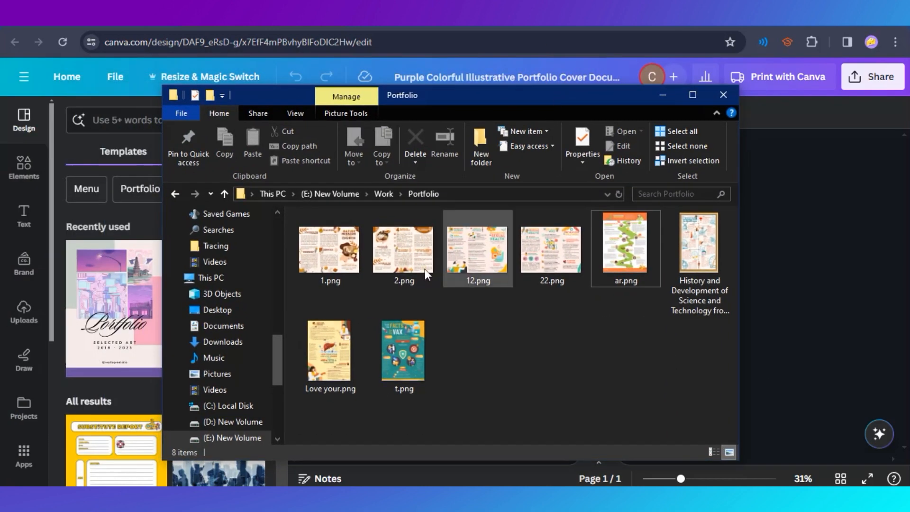
{"action": "left_click", "coordinate": [793, 307]}
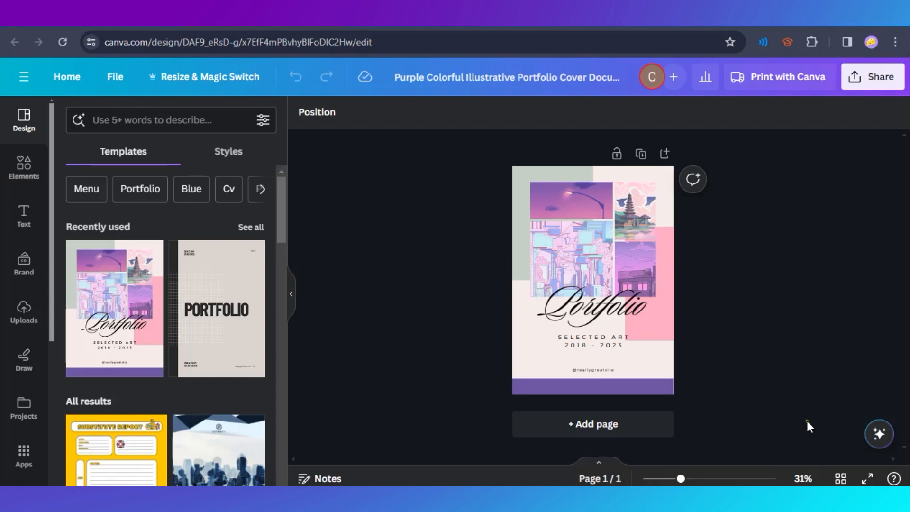
Remove the street lamp photo and the large cityscape picture from their frames in the cover's photo grid.
{"action": "left_click", "coordinate": [582, 258]}
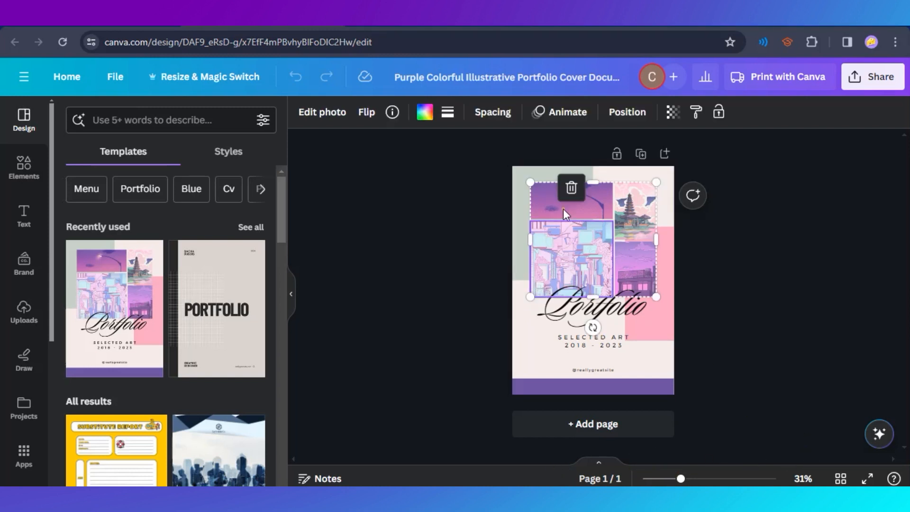
{"action": "scroll", "coordinate": [629, 257], "scroll_direction": "up", "scroll_amount": 3}
{"action": "scroll", "coordinate": [722, 334], "scroll_direction": "up", "scroll_amount": 2}
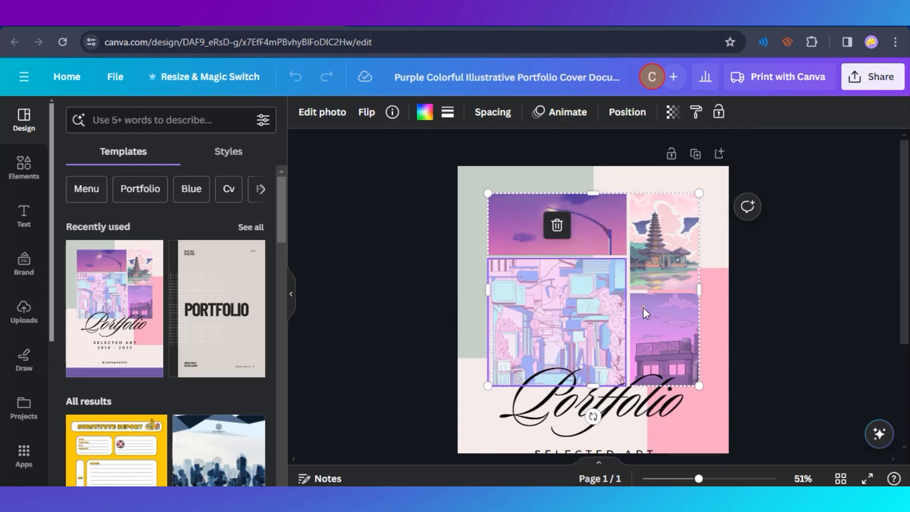
{"action": "left_click", "coordinate": [588, 243]}
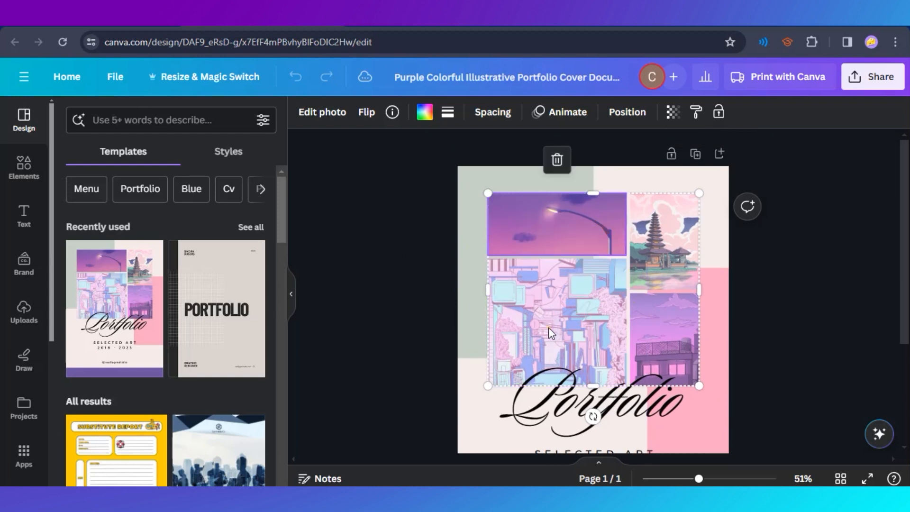
{"action": "key", "text": "Delete"}
{"action": "left_click", "coordinate": [562, 314]}
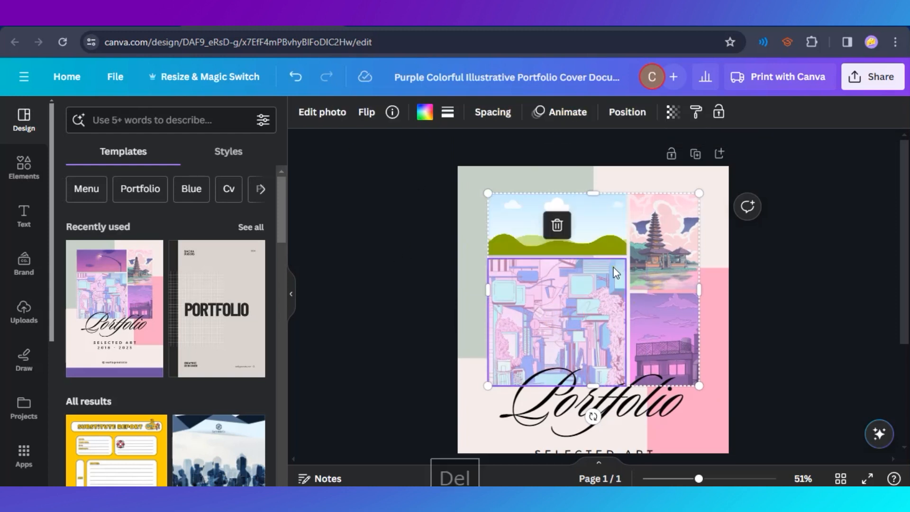
{"action": "left_click", "coordinate": [555, 224]}
{"action": "left_click", "coordinate": [568, 162]}
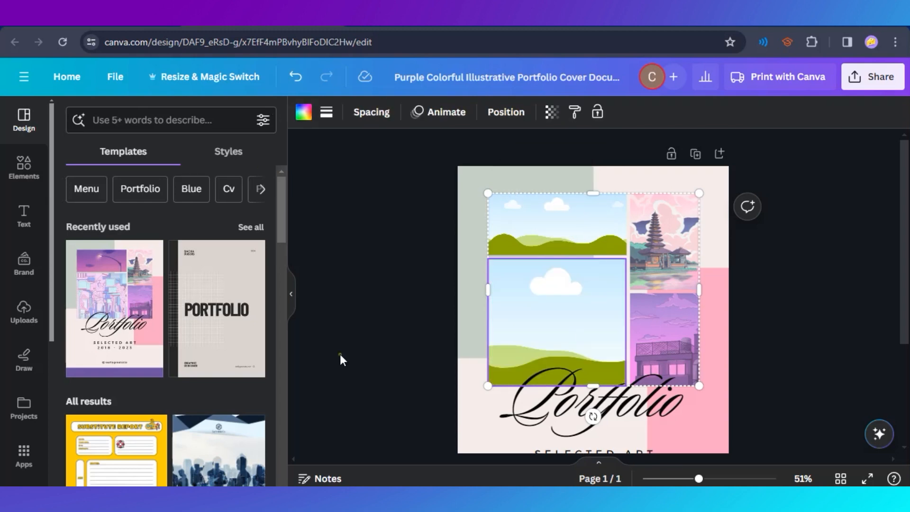
Bring 22.png from the Portfolio folder in File Explorer into the design and place it in the grid's upper-left frame.
{"action": "left_click", "coordinate": [404, 491]}
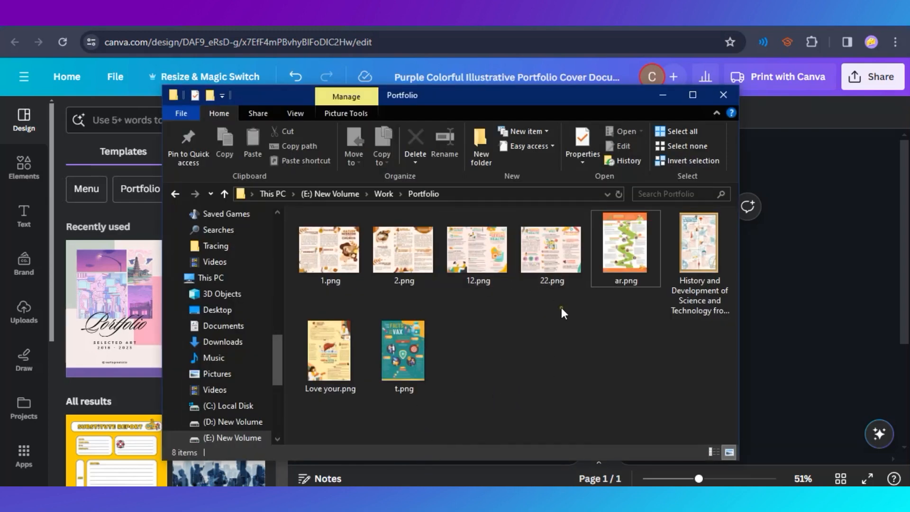
{"action": "left_click_drag", "start_coordinate": [550, 272], "coordinate": [128, 325]}
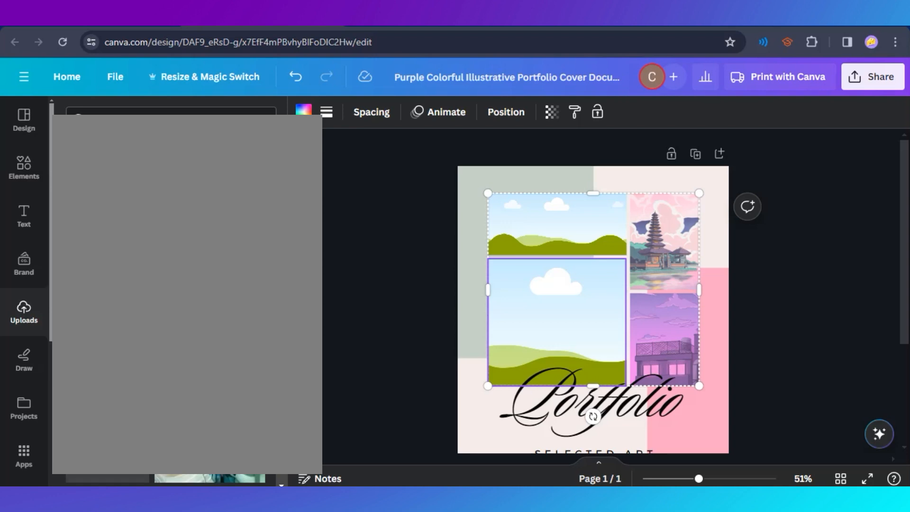
{"action": "left_click", "coordinate": [23, 167]}
{"action": "left_click_drag", "start_coordinate": [589, 316], "coordinate": [559, 232]}
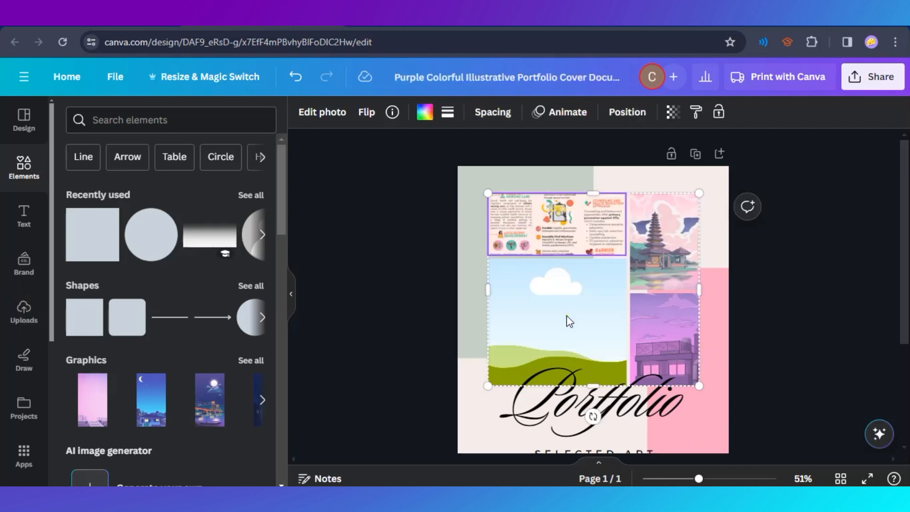
Reposition the brochure image within the grid's upper-left frame so the frame crops to its lower part.
{"action": "double_click", "coordinate": [496, 235]}
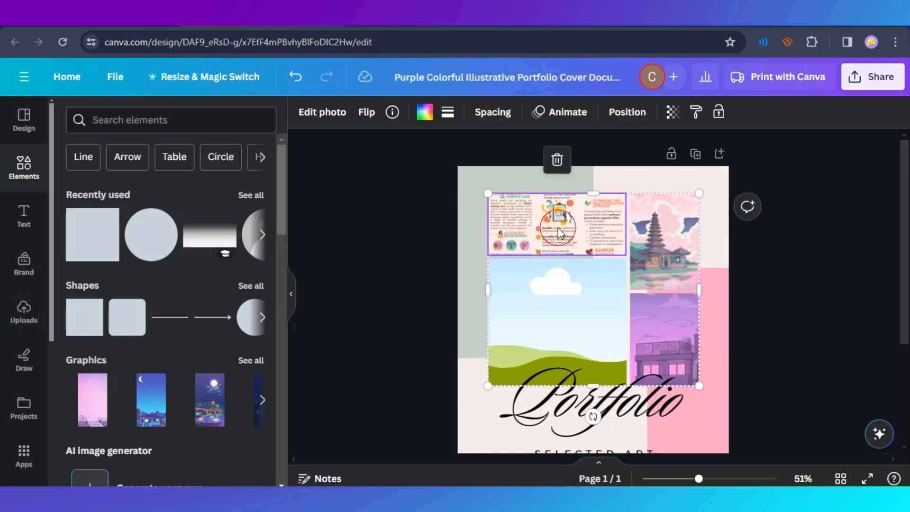
{"action": "left_click_drag", "start_coordinate": [562, 210], "coordinate": [656, 194]}
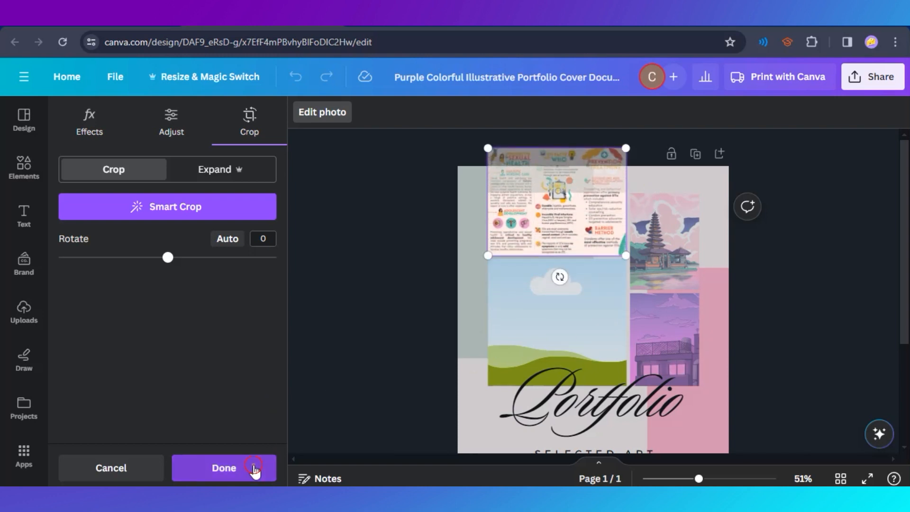
{"action": "left_click", "coordinate": [223, 468]}
{"action": "scroll", "coordinate": [388, 274], "scroll_direction": "down", "scroll_amount": 3}
{"action": "scroll", "coordinate": [387, 274], "scroll_direction": "up", "scroll_amount": 3}
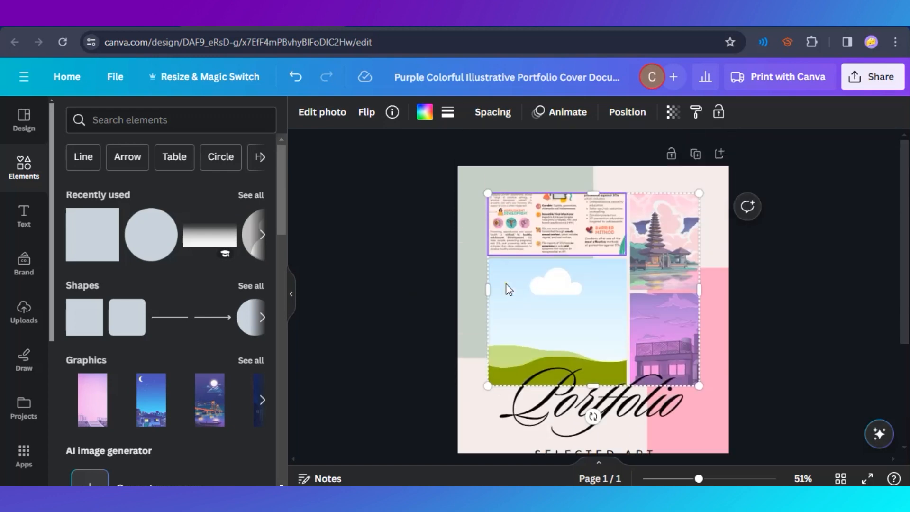
Open the image adjustments for the brochure image in the upper-left frame and set its tint to 100.
{"action": "left_click", "coordinate": [323, 118]}
{"action": "scroll", "coordinate": [152, 175], "scroll_direction": "down", "scroll_amount": 3}
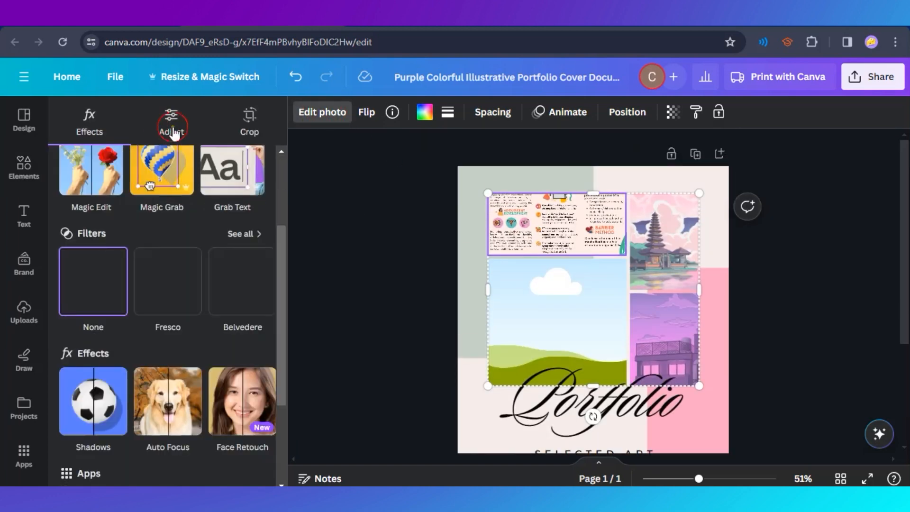
{"action": "left_click", "coordinate": [171, 124]}
{"action": "scroll", "coordinate": [213, 323], "scroll_direction": "down", "scroll_amount": 2}
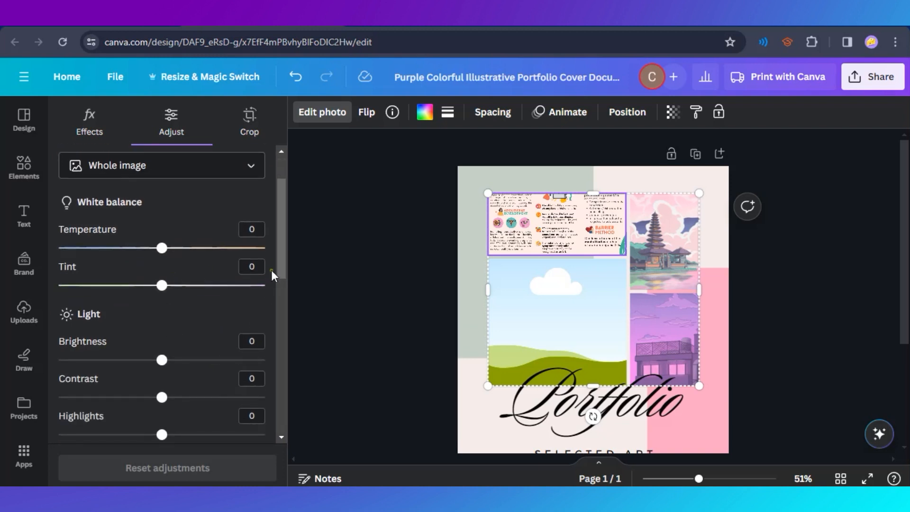
{"action": "left_click_drag", "start_coordinate": [162, 285], "coordinate": [287, 287]}
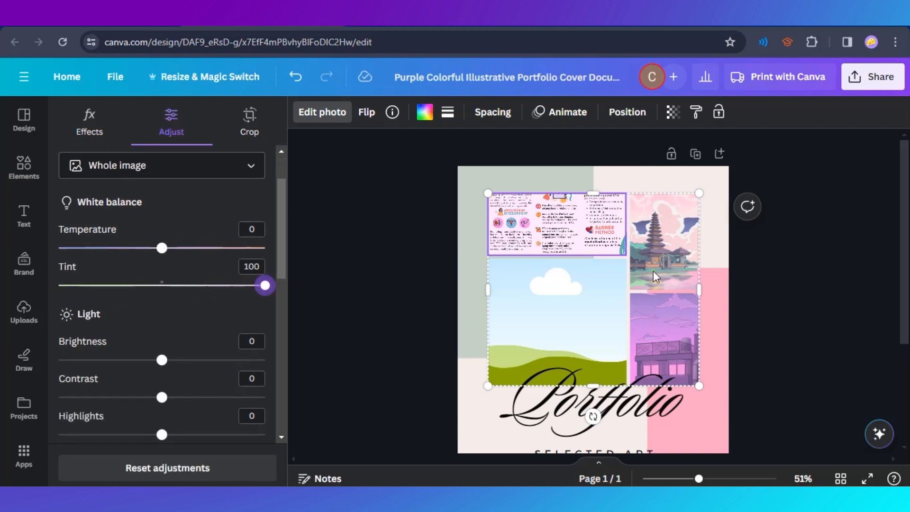
Recolour the teal parts of the brochure image to purple with the colour edit adjustment.
{"action": "scroll", "coordinate": [784, 368], "scroll_direction": "down", "scroll_amount": 3}
{"action": "scroll", "coordinate": [784, 368], "scroll_direction": "up", "scroll_amount": 3}
{"action": "scroll", "coordinate": [146, 342], "scroll_direction": "down", "scroll_amount": 6}
{"action": "scroll", "coordinate": [250, 345], "scroll_direction": "down", "scroll_amount": 1}
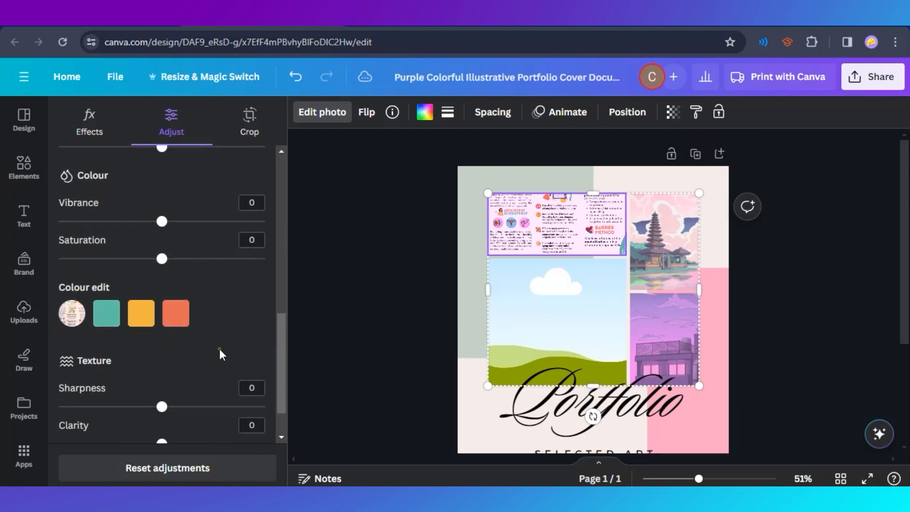
{"action": "left_click", "coordinate": [108, 314]}
{"action": "left_click_drag", "start_coordinate": [162, 376], "coordinate": [61, 376]}
{"action": "left_click", "coordinate": [106, 312]}
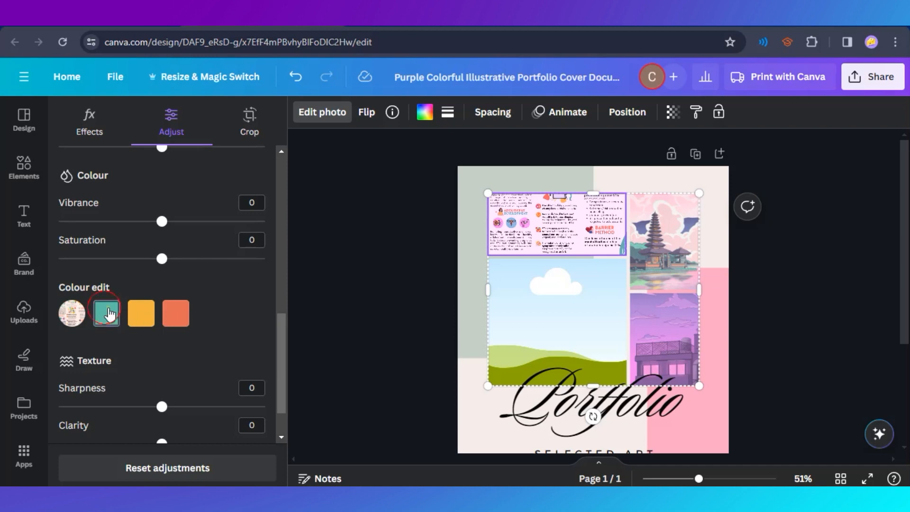
{"action": "left_click_drag", "start_coordinate": [182, 382], "coordinate": [167, 377]}
{"action": "left_click", "coordinate": [341, 328]}
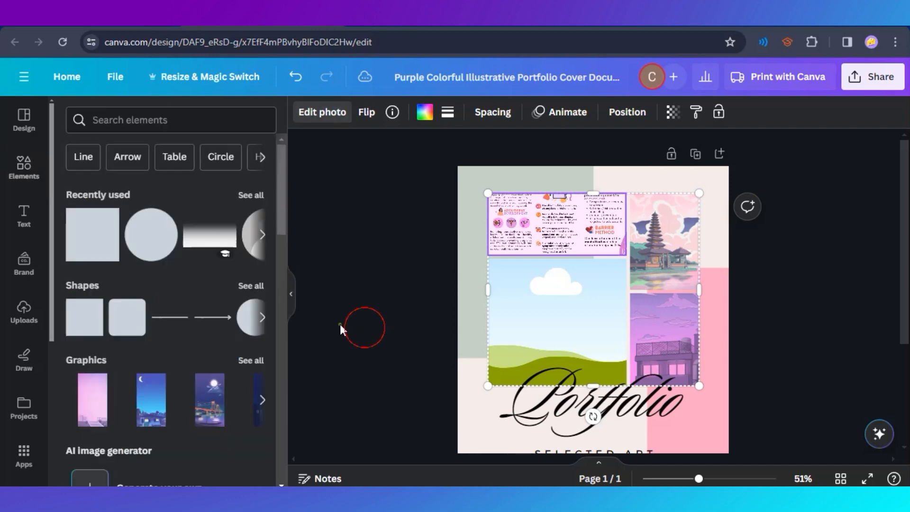
Search the stock photos for "art" and place the multicoloured marbled paint photo in the grid's large empty frame.
{"action": "left_click", "coordinate": [322, 113]}
{"action": "scroll", "coordinate": [186, 348], "scroll_direction": "down", "scroll_amount": 2}
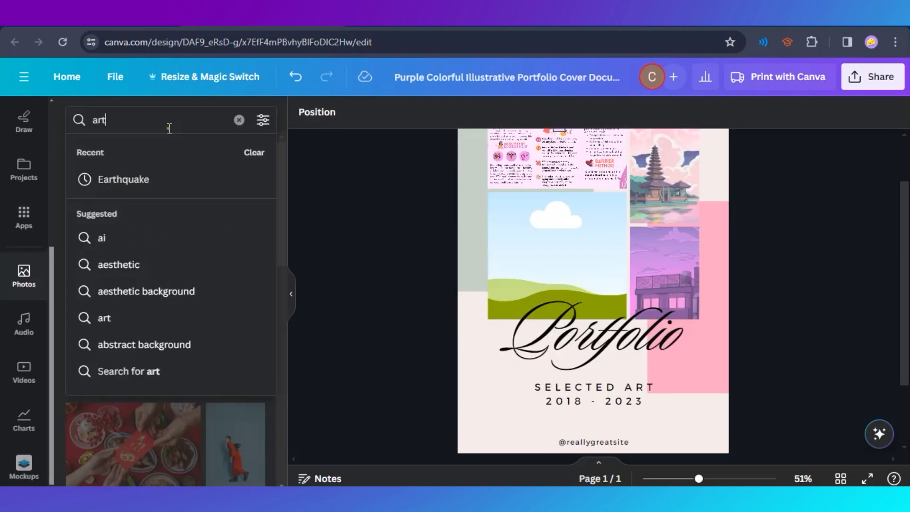
{"action": "key", "text": "Return"}
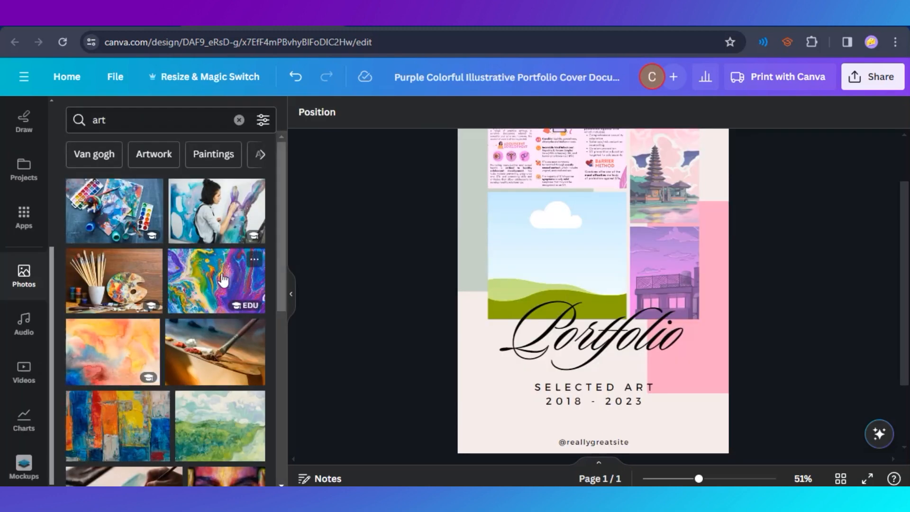
{"action": "left_click_drag", "start_coordinate": [249, 256], "coordinate": [551, 250]}
{"action": "scroll", "coordinate": [698, 289], "scroll_direction": "up", "scroll_amount": 1}
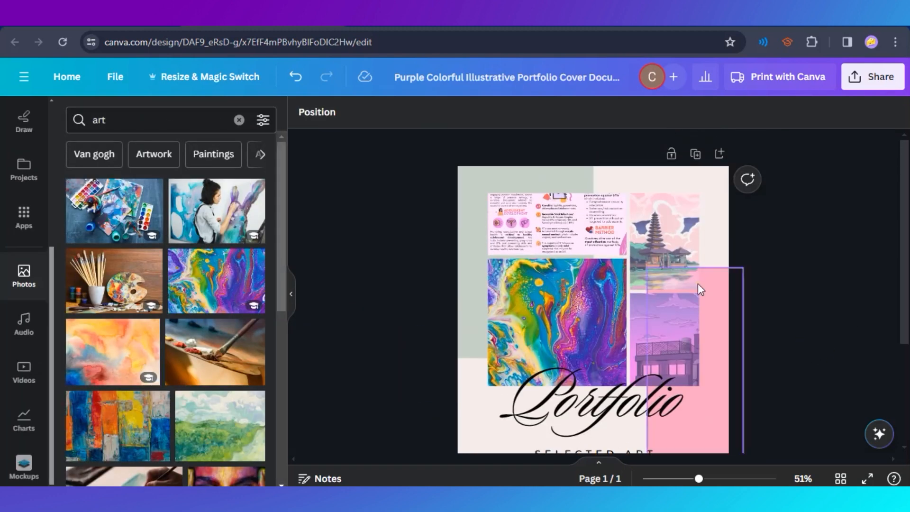
Remove the brochure image from the grid's upper-left frame.
{"action": "scroll", "coordinate": [803, 280], "scroll_direction": "down", "scroll_amount": 3}
{"action": "scroll", "coordinate": [727, 379], "scroll_direction": "up", "scroll_amount": 3}
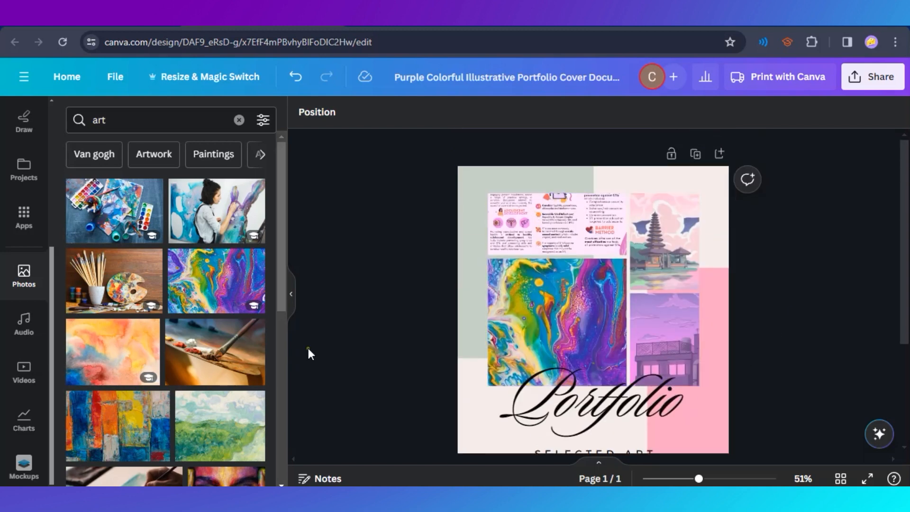
{"action": "left_click", "coordinate": [550, 233]}
{"action": "key", "text": "Delete"}
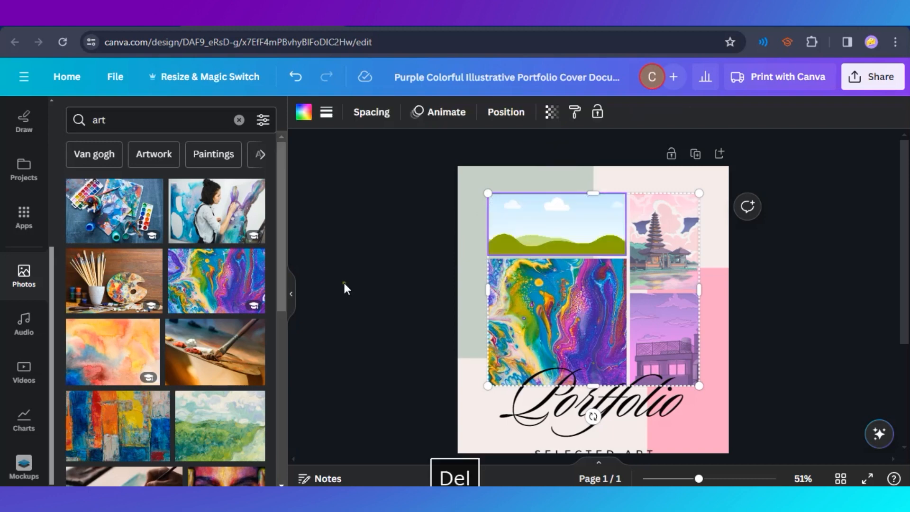
Find the photo of a paintbrush on pink and orange paint and place it in the grid's empty upper-left frame.
{"action": "scroll", "coordinate": [145, 302], "scroll_direction": "down", "scroll_amount": 4}
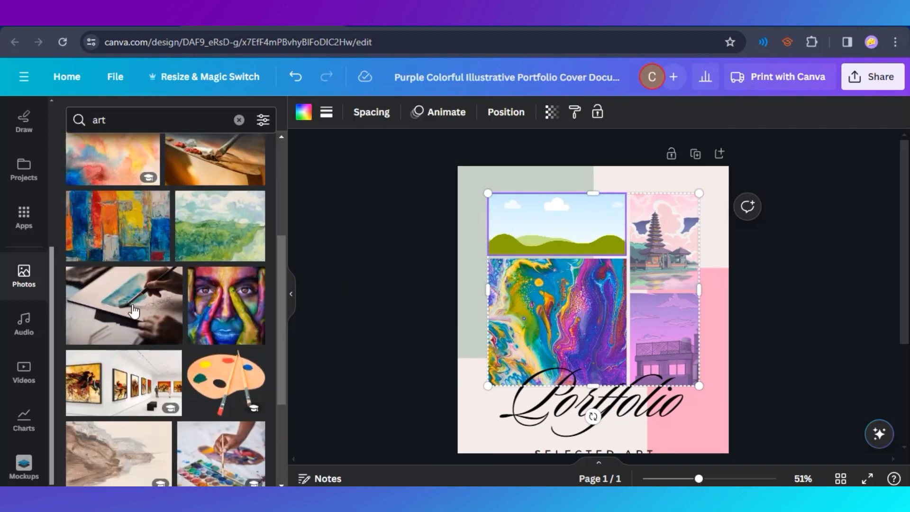
{"action": "scroll", "coordinate": [134, 310], "scroll_direction": "down", "scroll_amount": 6}
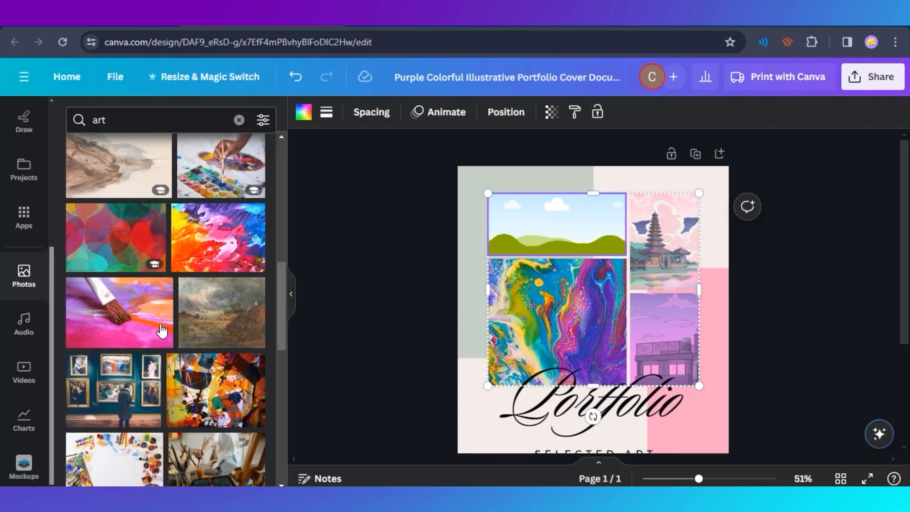
{"action": "scroll", "coordinate": [161, 331], "scroll_direction": "down", "scroll_amount": 2}
{"action": "scroll", "coordinate": [218, 350], "scroll_direction": "up", "scroll_amount": 2}
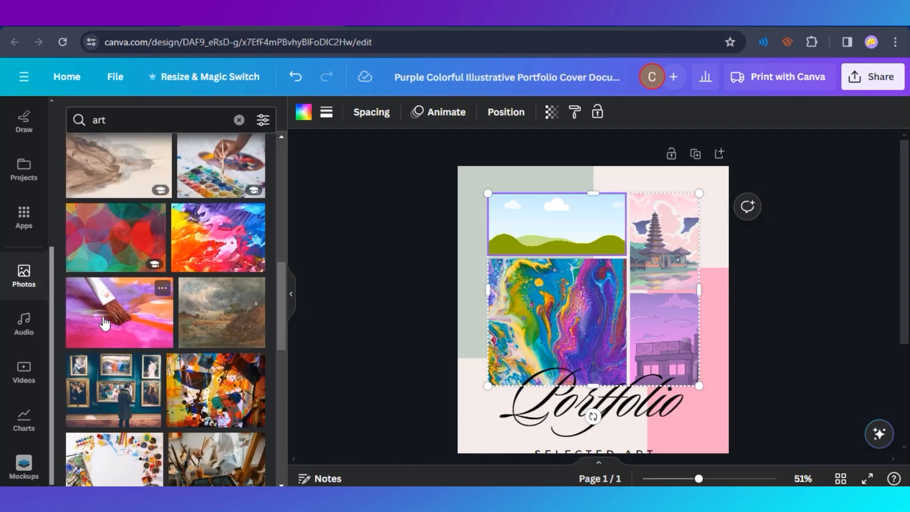
{"action": "left_click_drag", "start_coordinate": [104, 324], "coordinate": [570, 231]}
Add the cut-out photo of a palette with a pot of brushes, shrink it and place it beside the end of the Portfolio title.
{"action": "scroll", "coordinate": [166, 375], "scroll_direction": "down", "scroll_amount": 7}
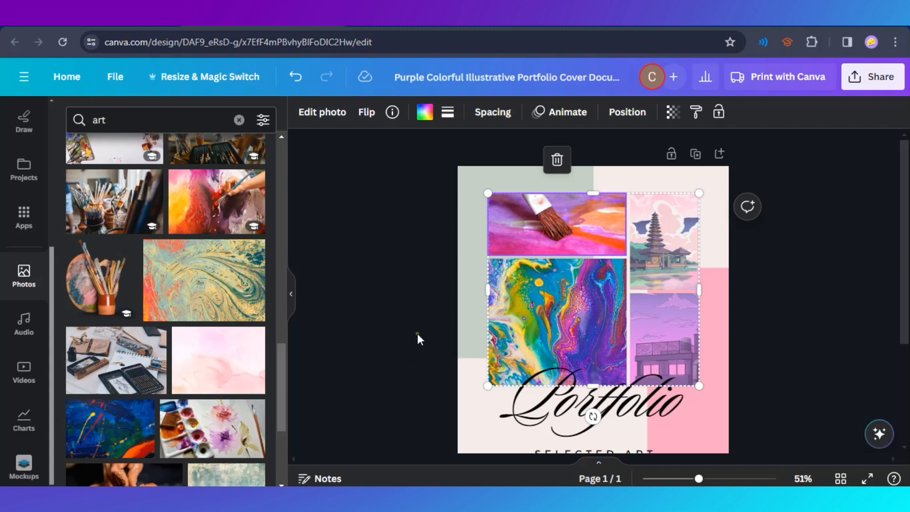
{"action": "mouse_move", "coordinate": [100, 280]}
{"action": "left_mouse_down"}
{"action": "mouse_move", "coordinate": [578, 327]}
{"action": "mouse_move", "coordinate": [660, 254]}
{"action": "mouse_move", "coordinate": [518, 375]}
{"action": "mouse_move", "coordinate": [670, 382]}
{"action": "left_mouse_up"}
{"action": "scroll", "coordinate": [767, 355], "scroll_direction": "down", "scroll_amount": 2}
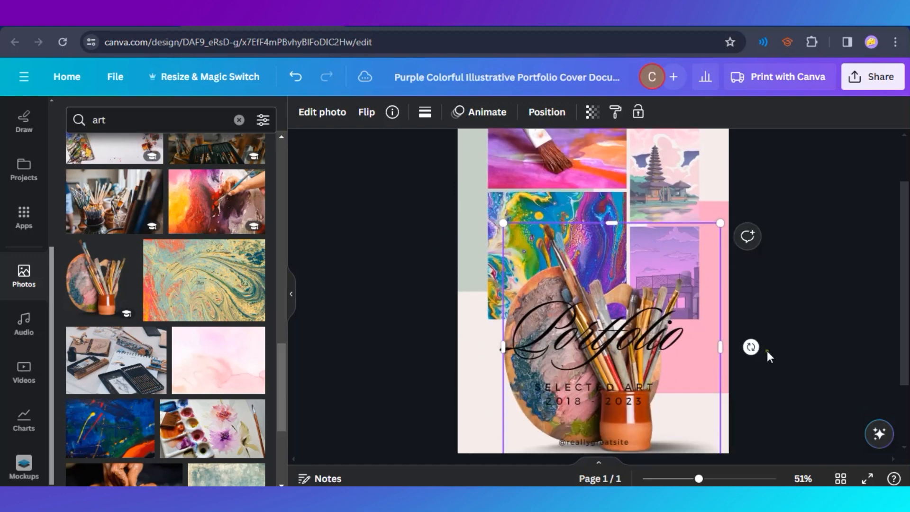
{"action": "scroll", "coordinate": [732, 418], "scroll_direction": "down", "scroll_amount": 1}
{"action": "left_click_drag", "start_coordinate": [721, 448], "coordinate": [589, 301]}
{"action": "left_click_drag", "start_coordinate": [554, 257], "coordinate": [723, 304]}
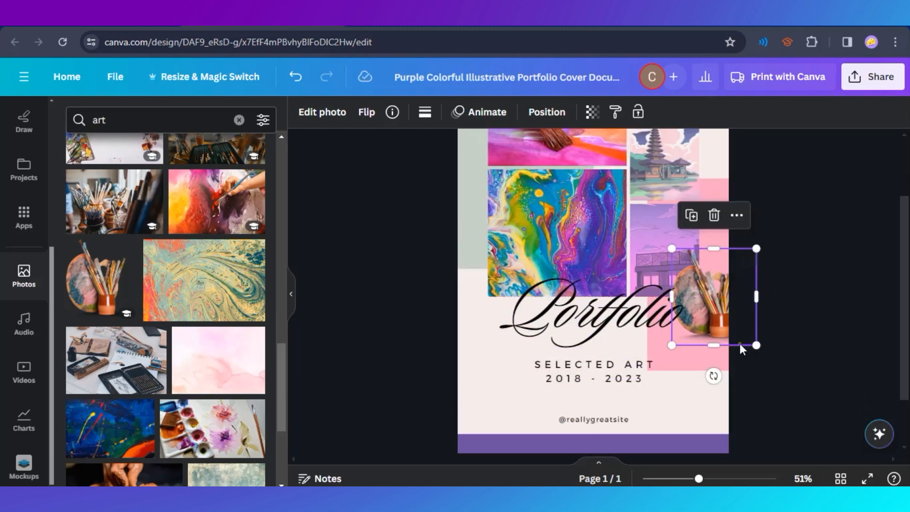
{"action": "left_click_drag", "start_coordinate": [758, 341], "coordinate": [725, 317]}
{"action": "scroll", "coordinate": [673, 320], "scroll_direction": "up", "scroll_amount": 2}
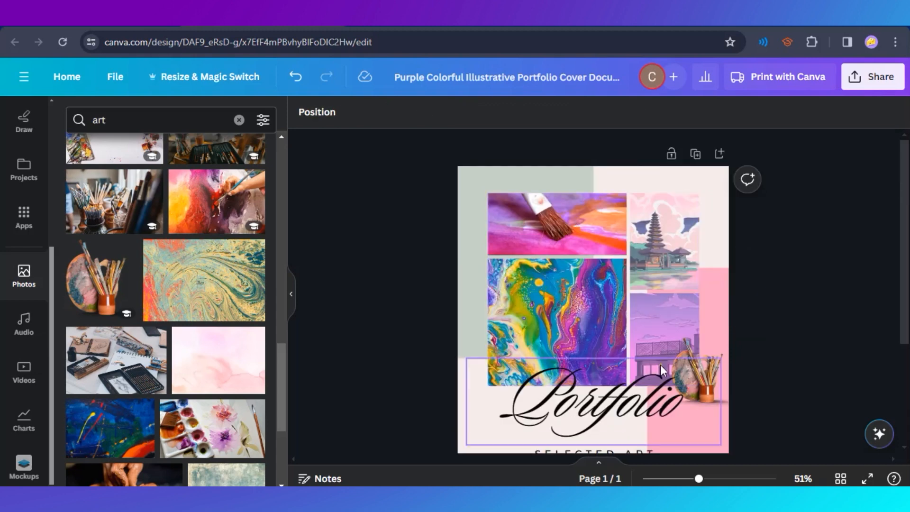
{"action": "scroll", "coordinate": [443, 295], "scroll_direction": "down", "scroll_amount": 3}
{"action": "scroll", "coordinate": [636, 424], "scroll_direction": "up", "scroll_amount": 3}
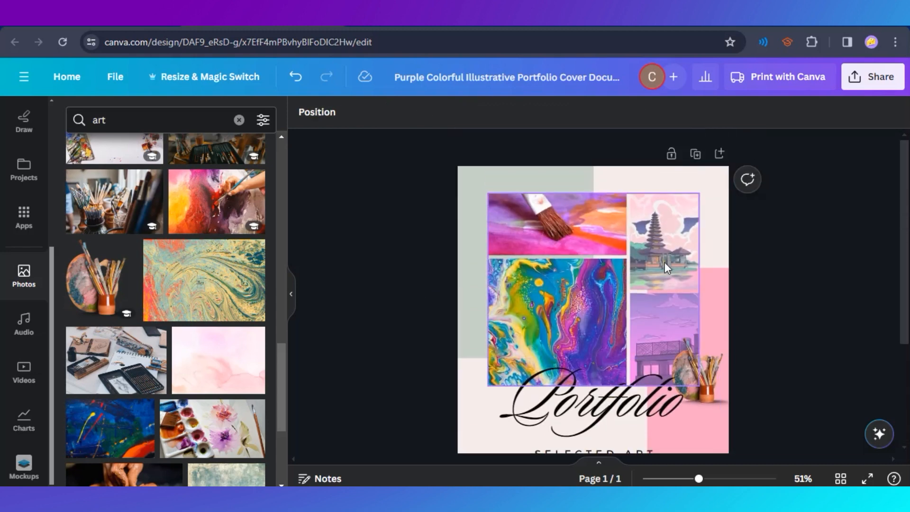
{"action": "scroll", "coordinate": [496, 340], "scroll_direction": "down", "scroll_amount": 3}
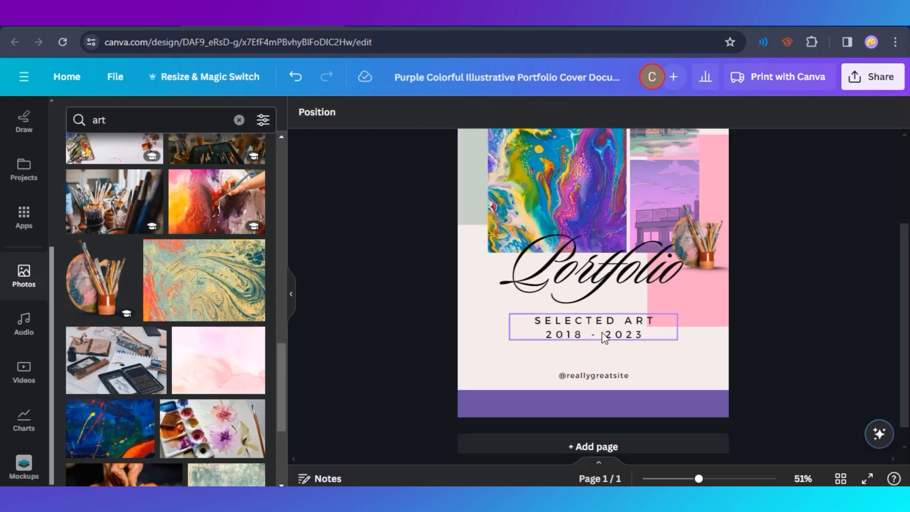
{"action": "double_click", "coordinate": [588, 322]}
{"action": "left_click", "coordinate": [647, 332]}
{"action": "left_click", "coordinate": [789, 300]}
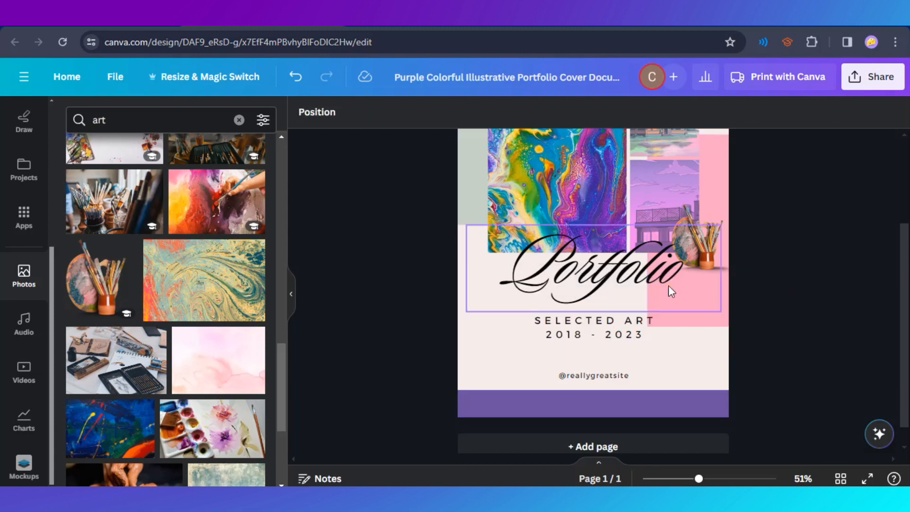
Put the owner's first name in possessive form before "Portfolio" in the title and fit it on one line at font size 106, about 191 mm wide.
{"action": "double_click", "coordinate": [633, 279]}
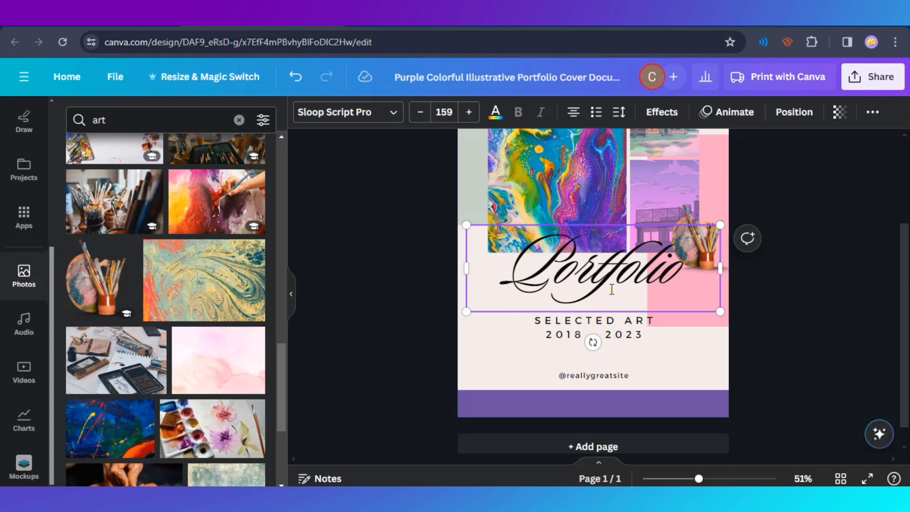
{"action": "type", "text": "T"}
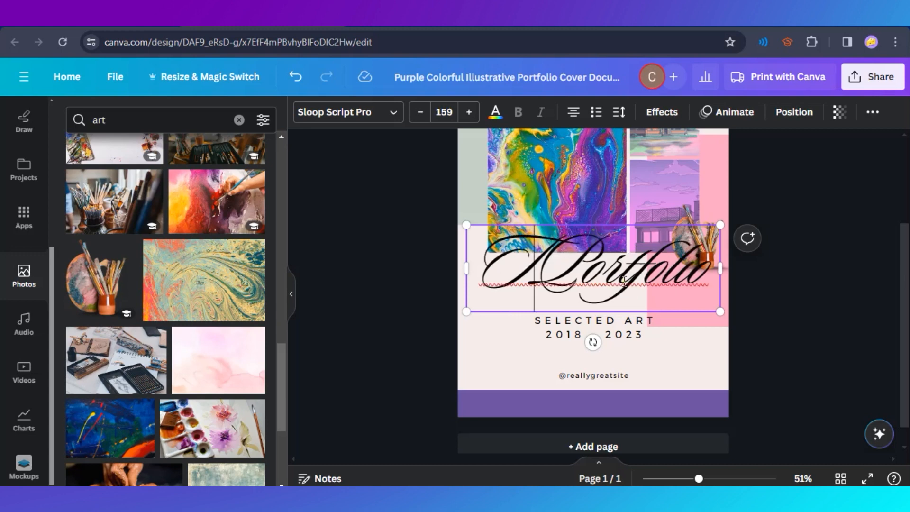
{"action": "type", "text": "ine's"}
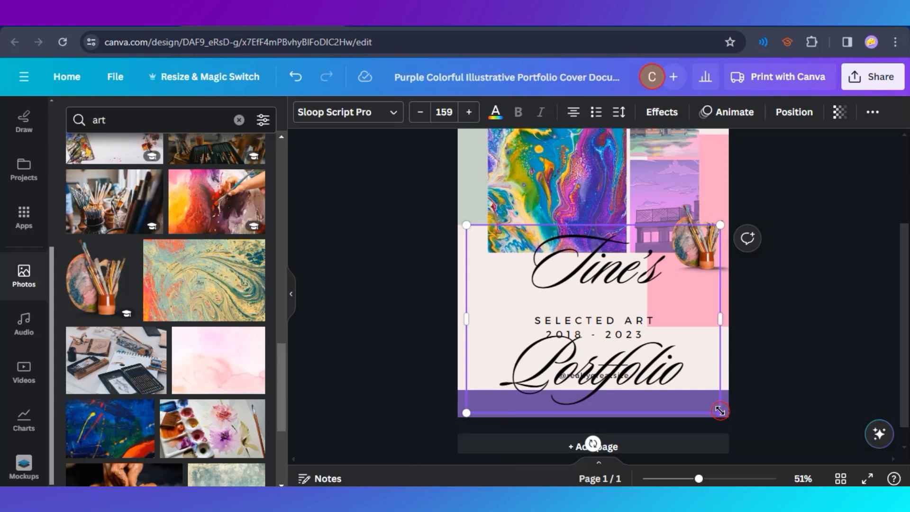
{"action": "left_click_drag", "start_coordinate": [720, 411], "coordinate": [635, 348]}
{"action": "left_click_drag", "start_coordinate": [636, 286], "coordinate": [714, 281]}
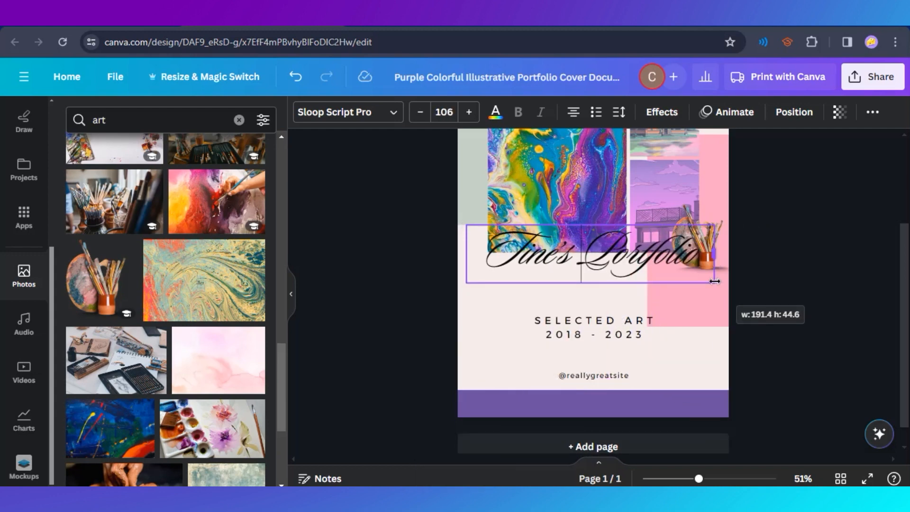
Move the title down below the photo grid, just above the subtitle, and centre it horizontally on the page.
{"action": "left_click", "coordinate": [753, 345]}
{"action": "left_click_drag", "start_coordinate": [616, 258], "coordinate": [614, 280]}
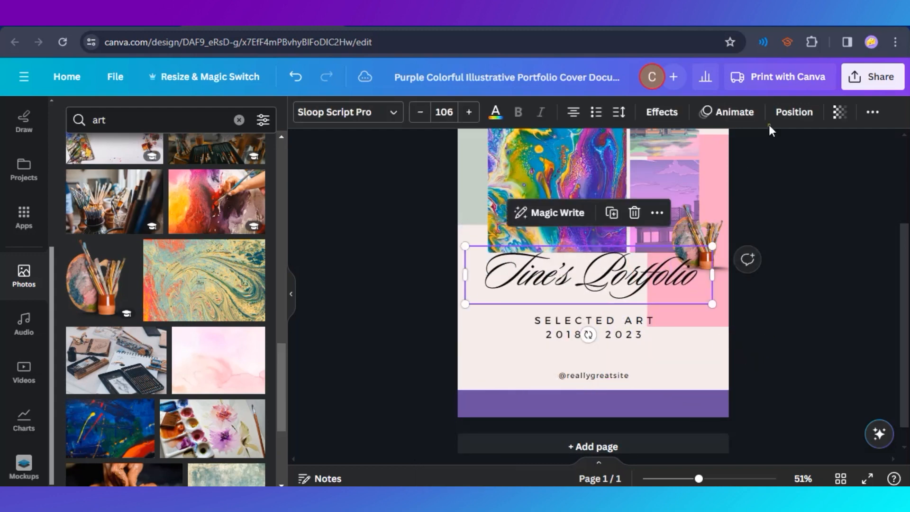
{"action": "left_click", "coordinate": [789, 114]}
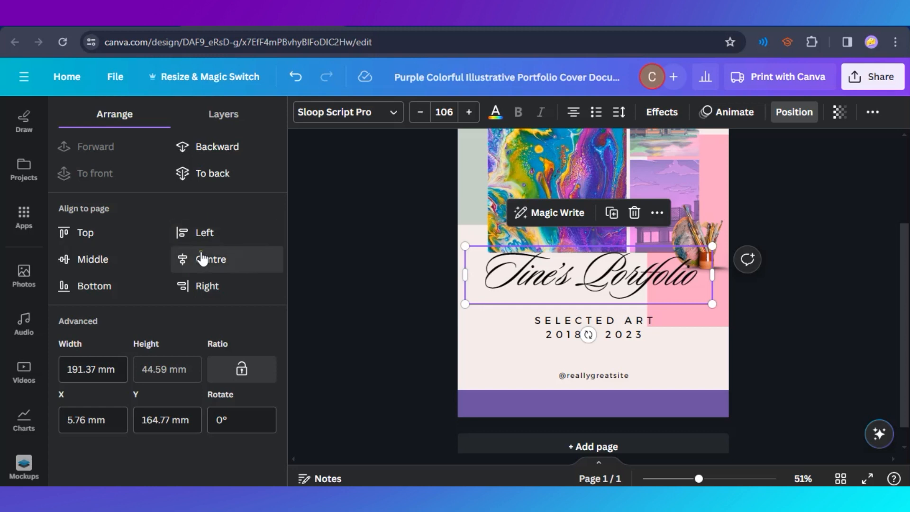
{"action": "left_click", "coordinate": [220, 267]}
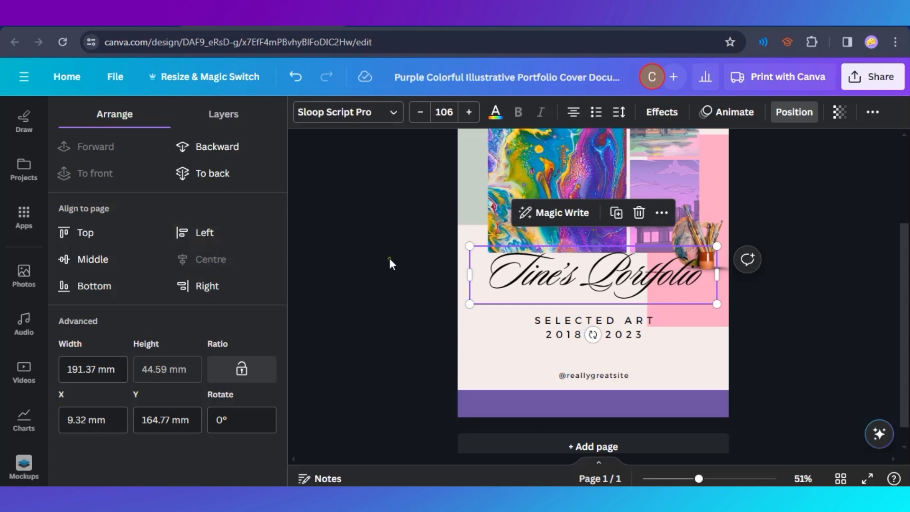
{"action": "left_click", "coordinate": [308, 328]}
Change the years in the "SELECTED ART" subtitle to 2020 - 2024.
{"action": "double_click", "coordinate": [592, 331]}
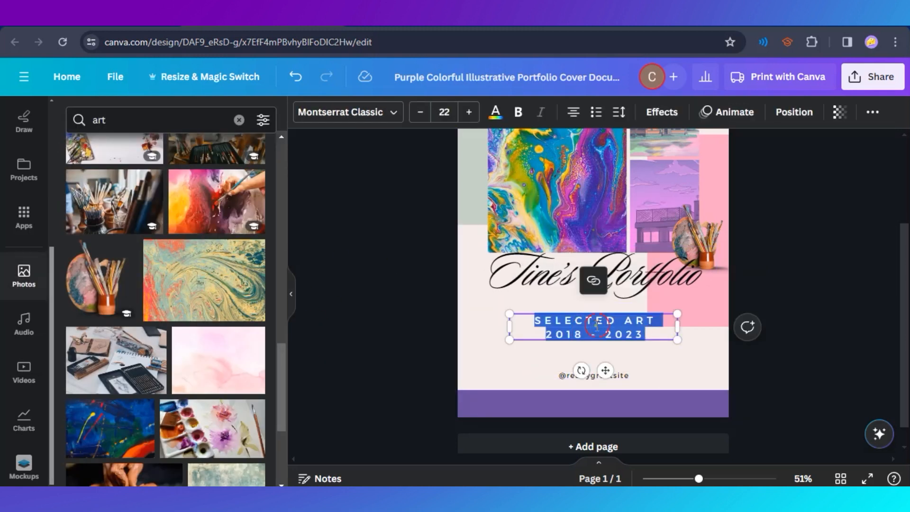
{"action": "left_click", "coordinate": [654, 325]}
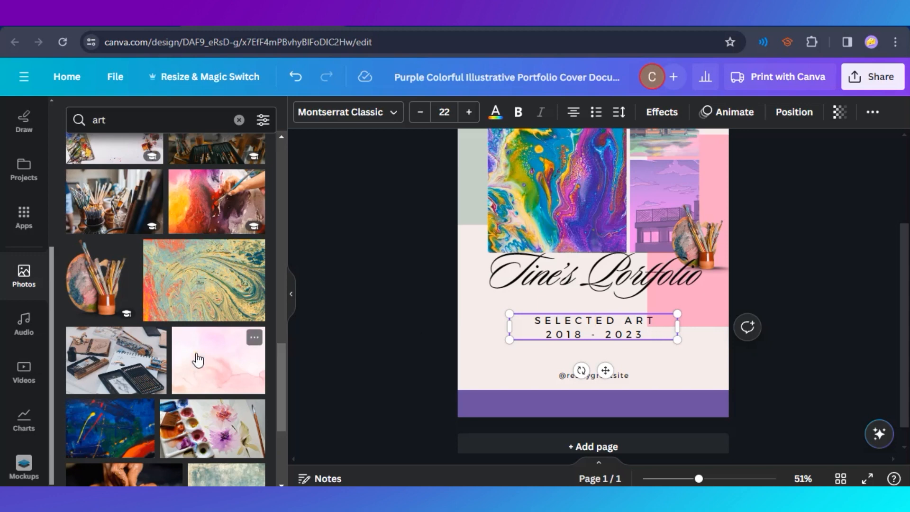
{"action": "scroll", "coordinate": [198, 360], "scroll_direction": "down", "scroll_amount": 5}
{"action": "scroll", "coordinate": [209, 379], "scroll_direction": "up", "scroll_amount": 6}
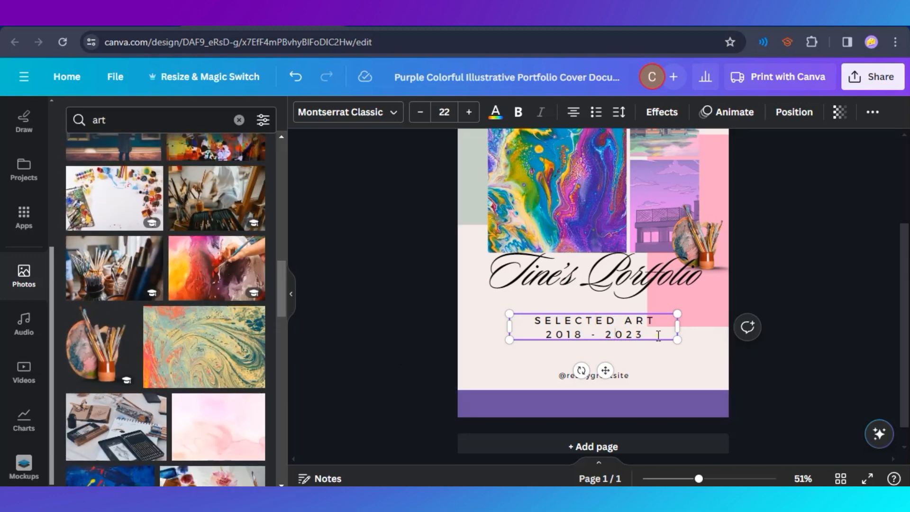
{"action": "left_click", "coordinate": [648, 338]}
{"action": "double_click", "coordinate": [594, 376]}
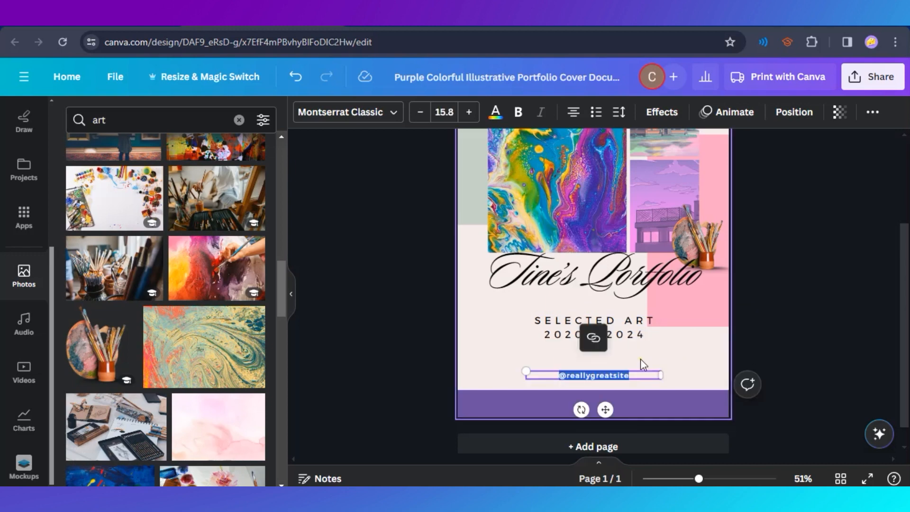
{"action": "left_click", "coordinate": [624, 376]}
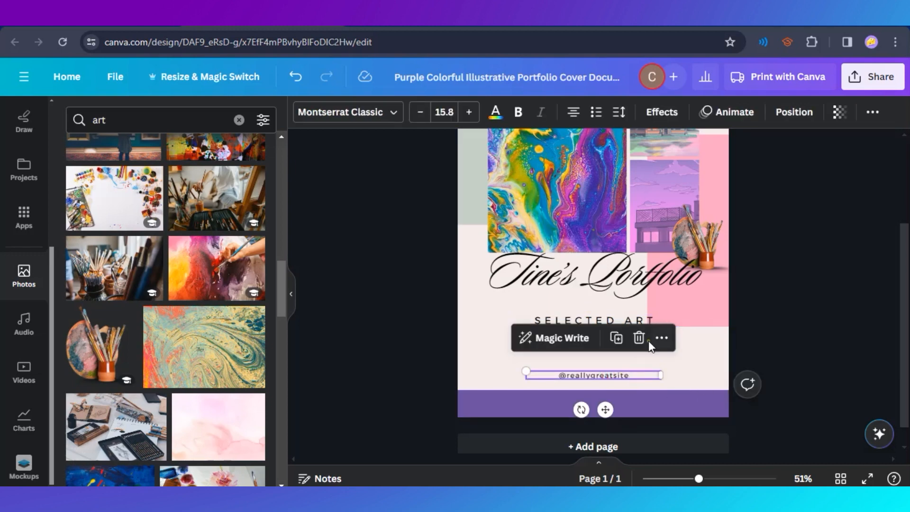
{"action": "left_click", "coordinate": [643, 344]}
Review the finished cover and add a blank second page to the design.
{"action": "scroll", "coordinate": [376, 347], "scroll_direction": "up", "scroll_amount": 3}
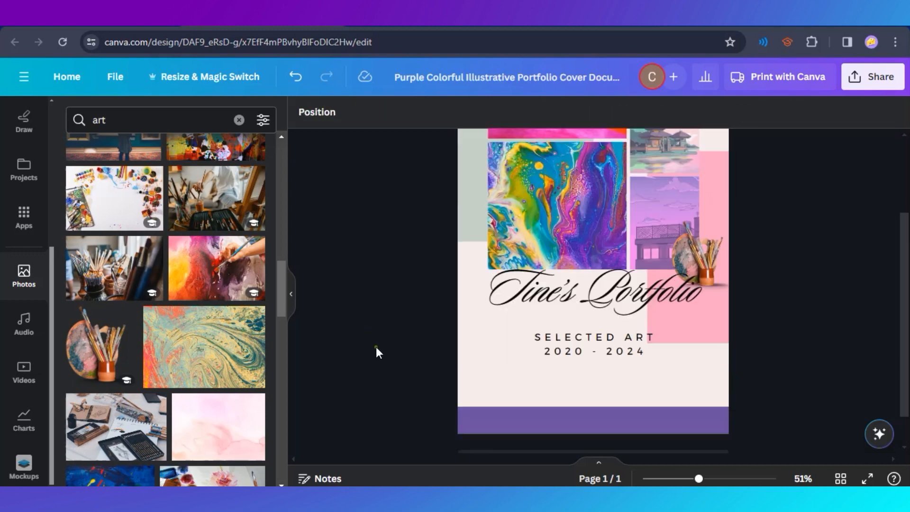
{"action": "scroll", "coordinate": [376, 347], "scroll_direction": "down", "scroll_amount": 3}
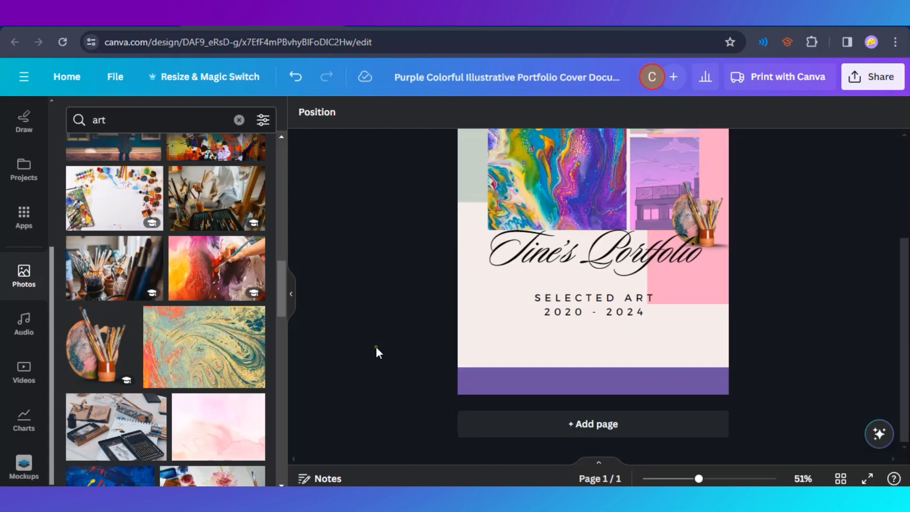
{"action": "scroll", "coordinate": [454, 361], "scroll_direction": "up", "scroll_amount": 3}
{"action": "scroll", "coordinate": [445, 367], "scroll_direction": "down", "scroll_amount": 3}
{"action": "left_click", "coordinate": [600, 425]}
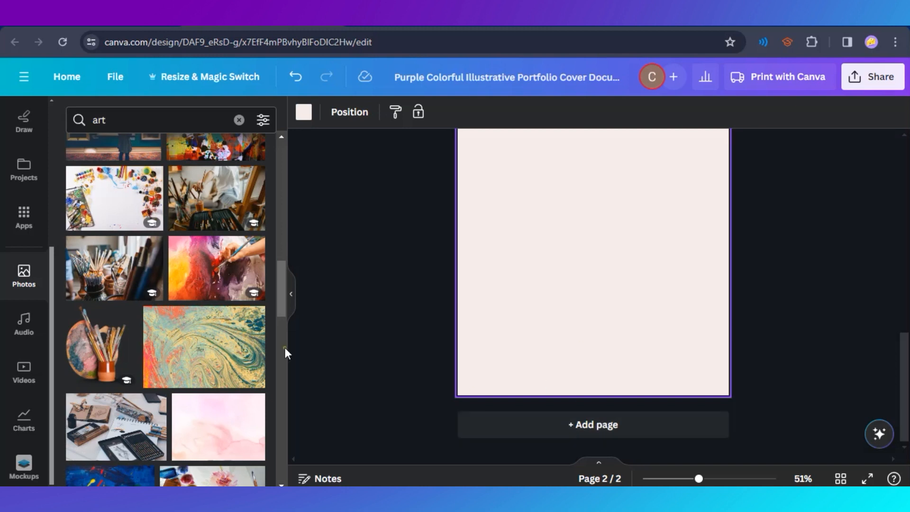
Browse the design templates and apply the White Pink Gradient Elegant A4 Document template to page 2.
{"action": "scroll", "coordinate": [10, 265], "scroll_direction": "up", "scroll_amount": 4}
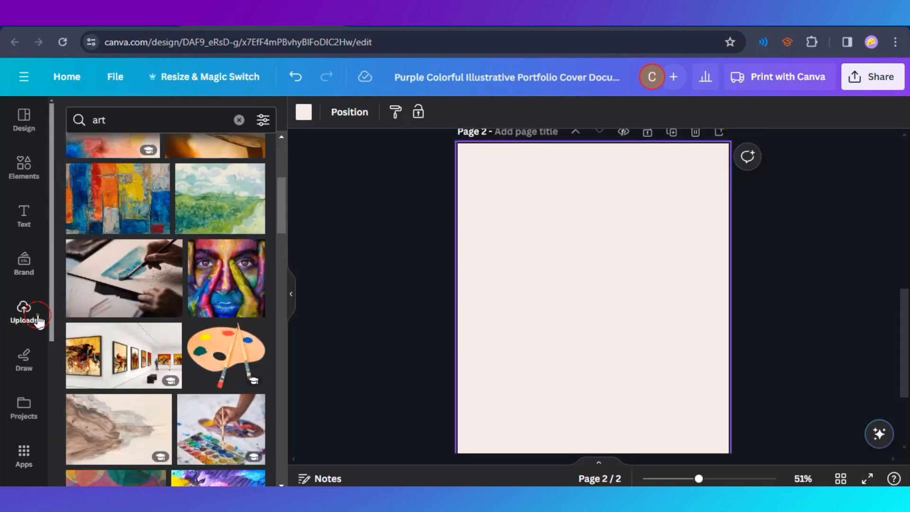
{"action": "left_click", "coordinate": [37, 319]}
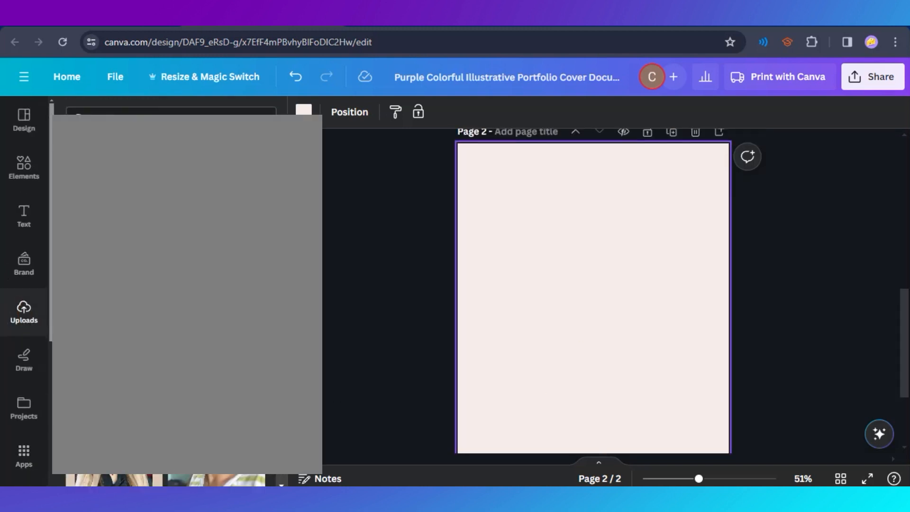
{"action": "left_click", "coordinate": [27, 159]}
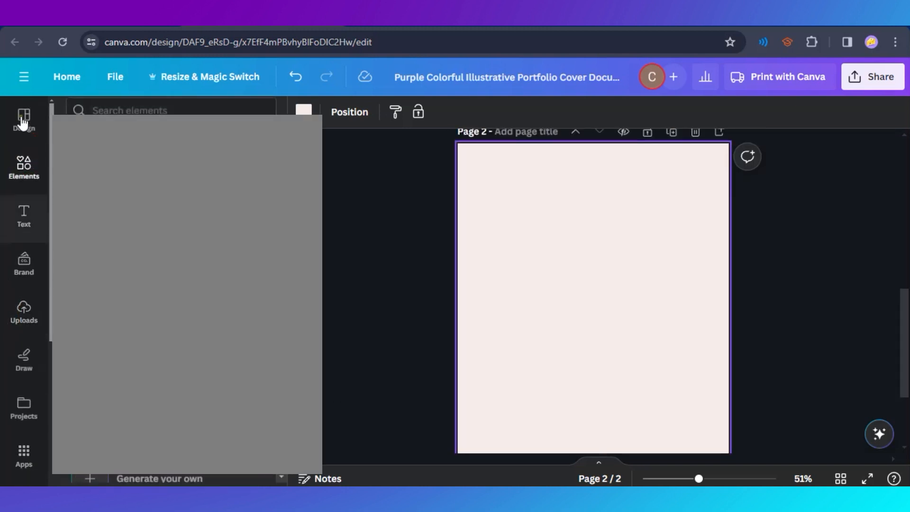
{"action": "left_click", "coordinate": [18, 126]}
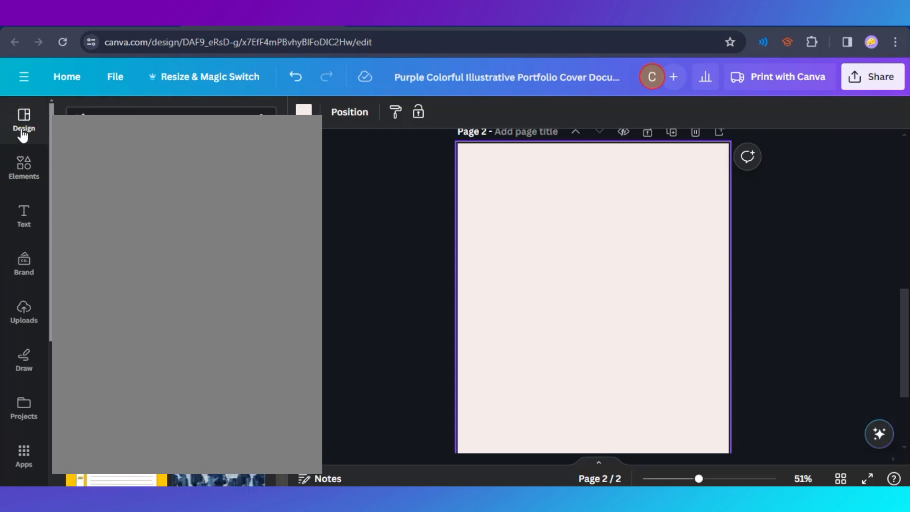
{"action": "scroll", "coordinate": [237, 308], "scroll_direction": "down", "scroll_amount": 3}
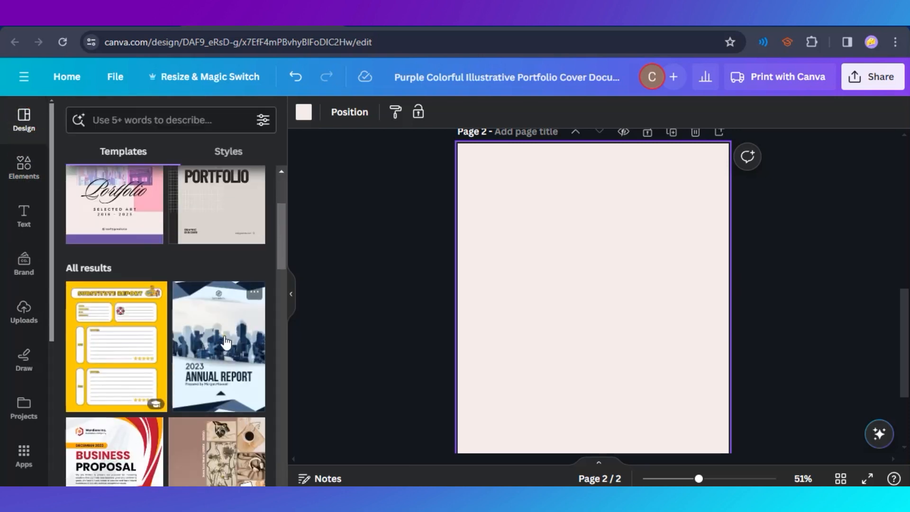
{"action": "scroll", "coordinate": [179, 275], "scroll_direction": "up", "scroll_amount": 3}
{"action": "scroll", "coordinate": [230, 275], "scroll_direction": "down", "scroll_amount": 8}
{"action": "scroll", "coordinate": [194, 360], "scroll_direction": "down", "scroll_amount": 7}
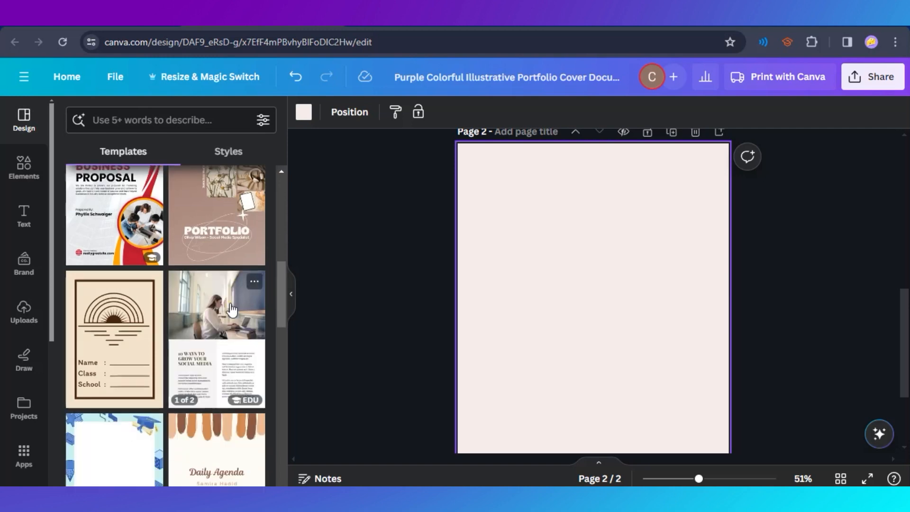
{"action": "scroll", "coordinate": [263, 329], "scroll_direction": "down", "scroll_amount": 10}
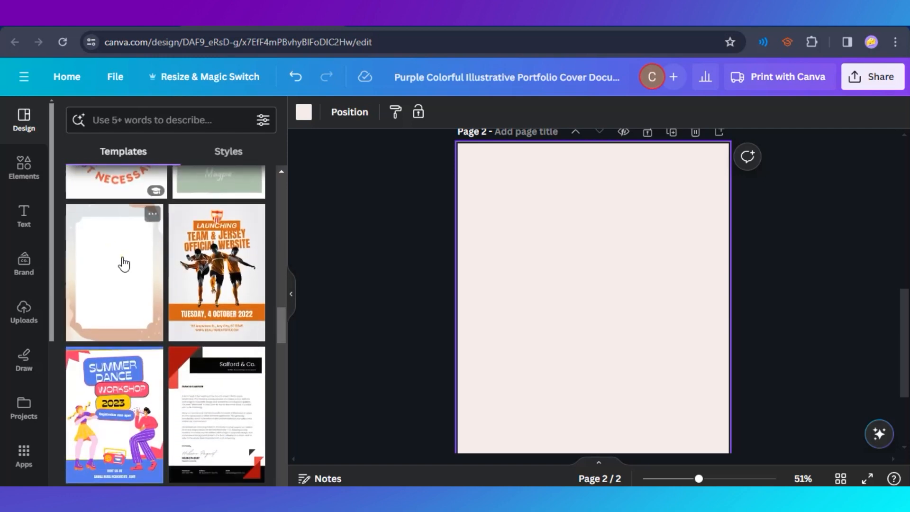
{"action": "scroll", "coordinate": [459, 402], "scroll_direction": "up", "scroll_amount": 6}
{"action": "scroll", "coordinate": [431, 400], "scroll_direction": "down", "scroll_amount": 8}
{"action": "scroll", "coordinate": [223, 365], "scroll_direction": "down", "scroll_amount": 3}
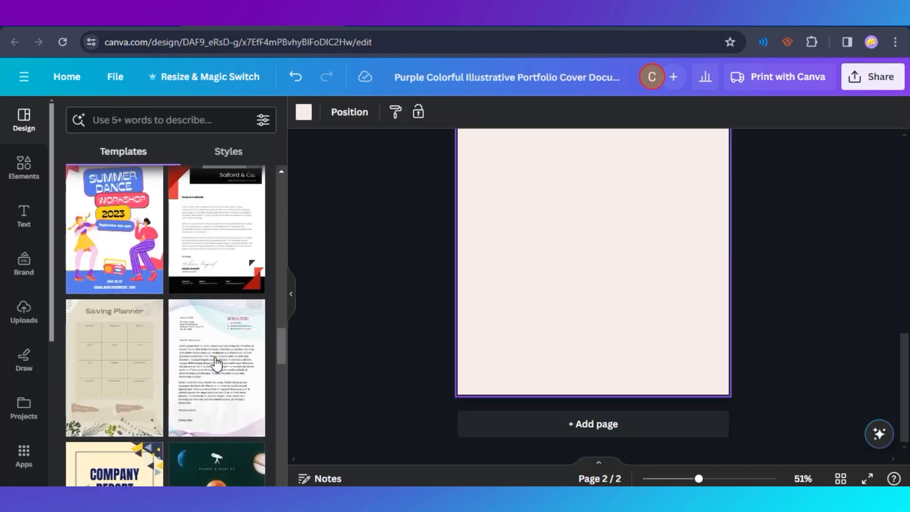
{"action": "scroll", "coordinate": [228, 391], "scroll_direction": "up", "scroll_amount": 5}
{"action": "scroll", "coordinate": [232, 371], "scroll_direction": "down", "scroll_amount": 1}
{"action": "scroll", "coordinate": [213, 356], "scroll_direction": "down", "scroll_amount": 1}
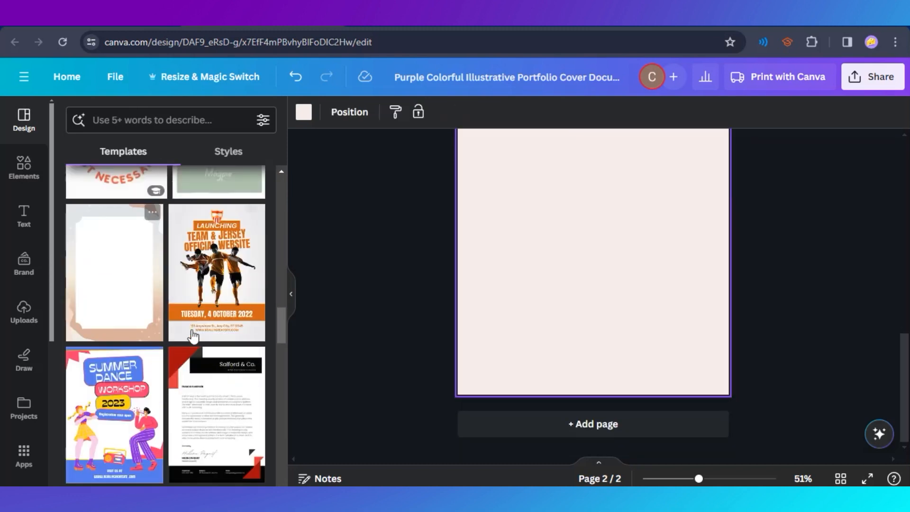
{"action": "left_click", "coordinate": [117, 285]}
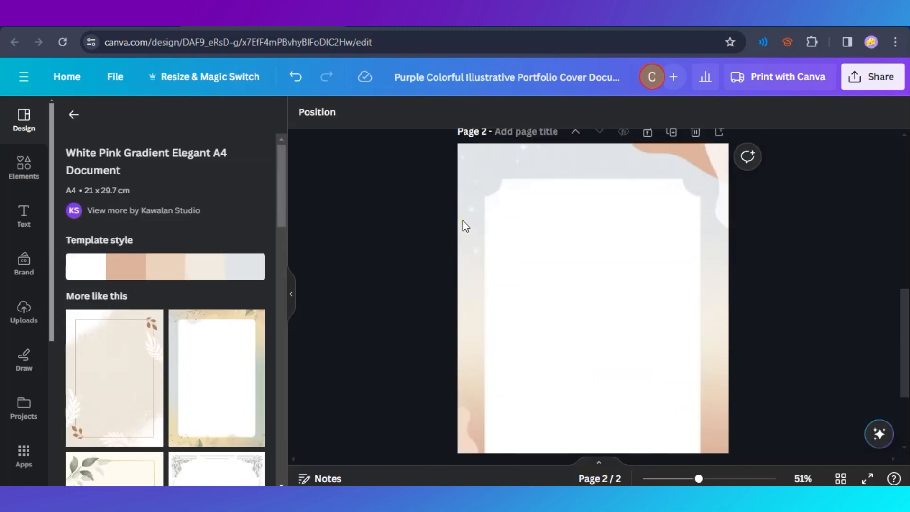
Examine how the gradient frame on page 2 looks next to the cover page, checking its decorative parts.
{"action": "scroll", "coordinate": [391, 362], "scroll_direction": "up", "scroll_amount": 7}
{"action": "scroll", "coordinate": [392, 362], "scroll_direction": "down", "scroll_amount": 4}
{"action": "scroll", "coordinate": [391, 362], "scroll_direction": "up", "scroll_amount": 5}
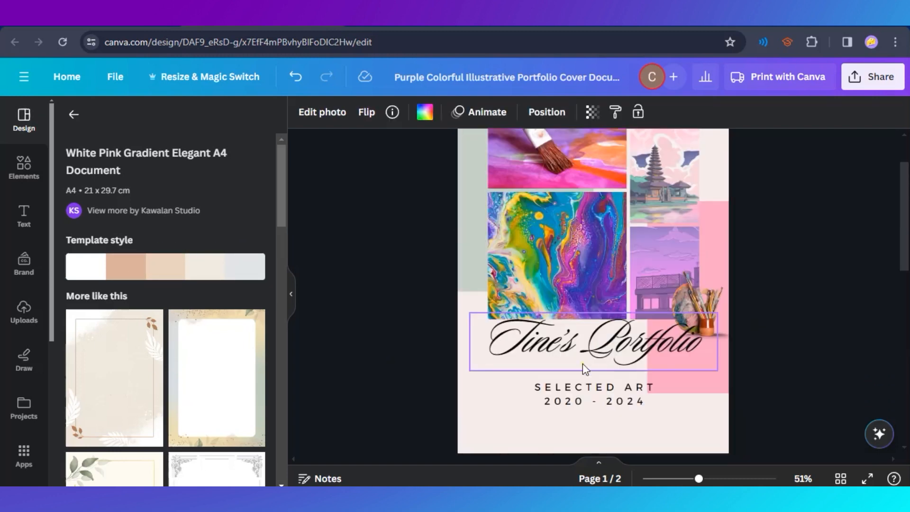
{"action": "scroll", "coordinate": [772, 297], "scroll_direction": "down", "scroll_amount": 6}
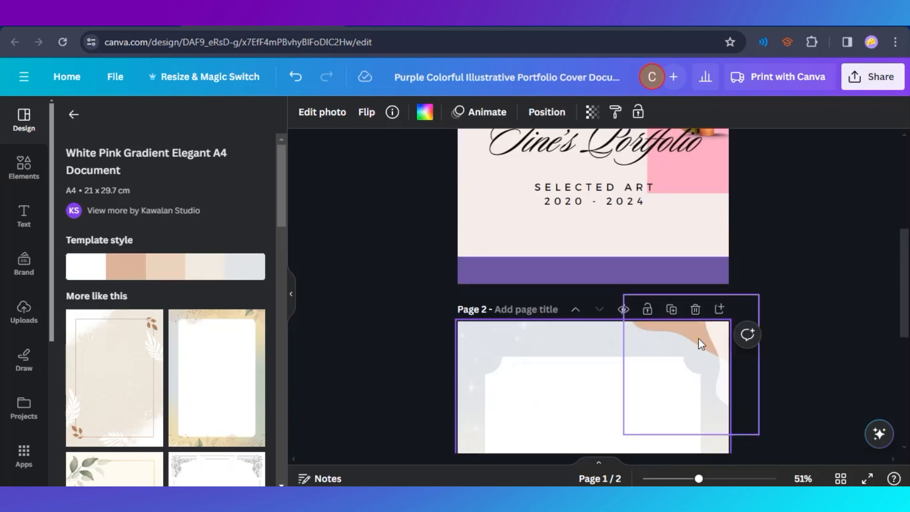
{"action": "left_click", "coordinate": [474, 331]}
{"action": "left_click", "coordinate": [625, 428]}
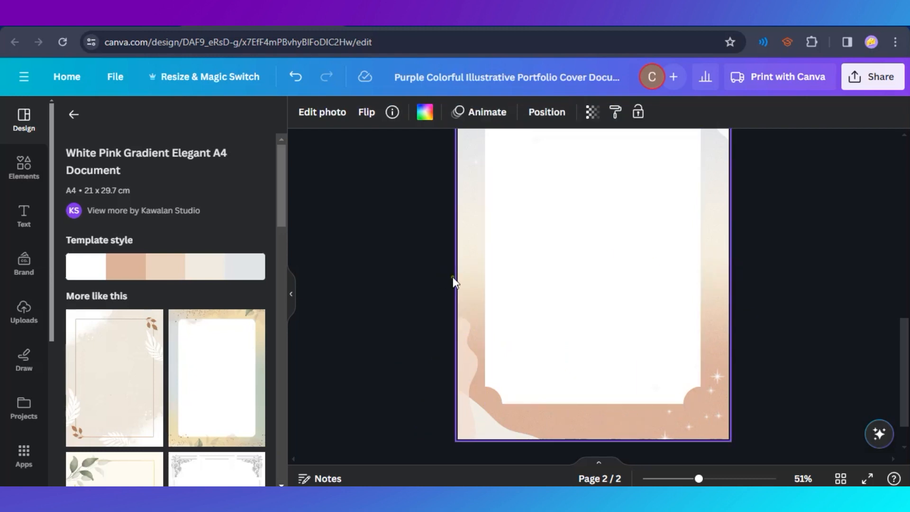
{"action": "left_click", "coordinate": [703, 413]}
{"action": "left_click", "coordinate": [601, 420]}
Delete the framed second page and add a new blank page in its place.
{"action": "scroll", "coordinate": [248, 318], "scroll_direction": "down", "scroll_amount": 4}
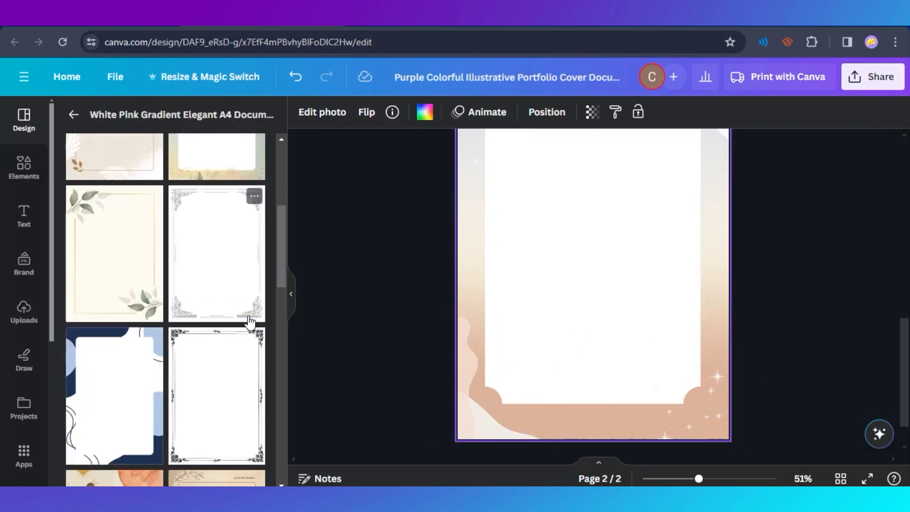
{"action": "scroll", "coordinate": [695, 368], "scroll_direction": "up", "scroll_amount": 4}
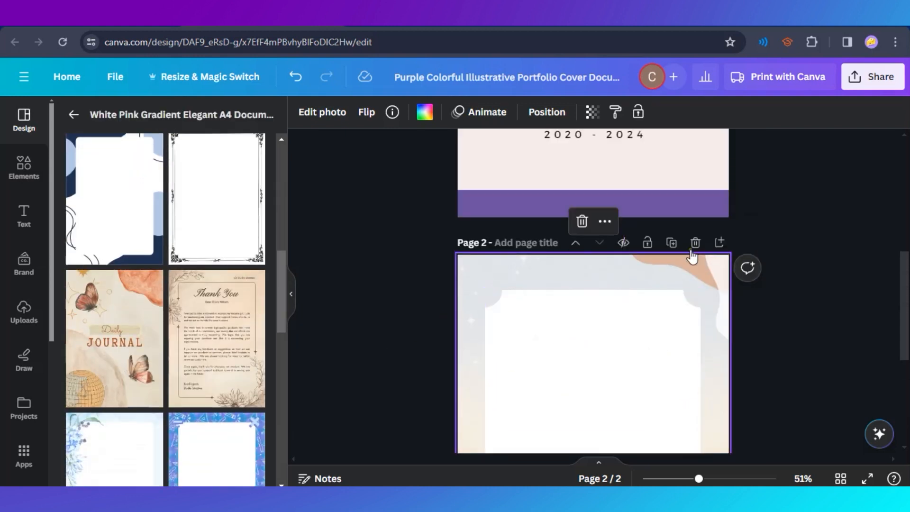
{"action": "left_click", "coordinate": [693, 243]}
{"action": "left_click", "coordinate": [593, 422]}
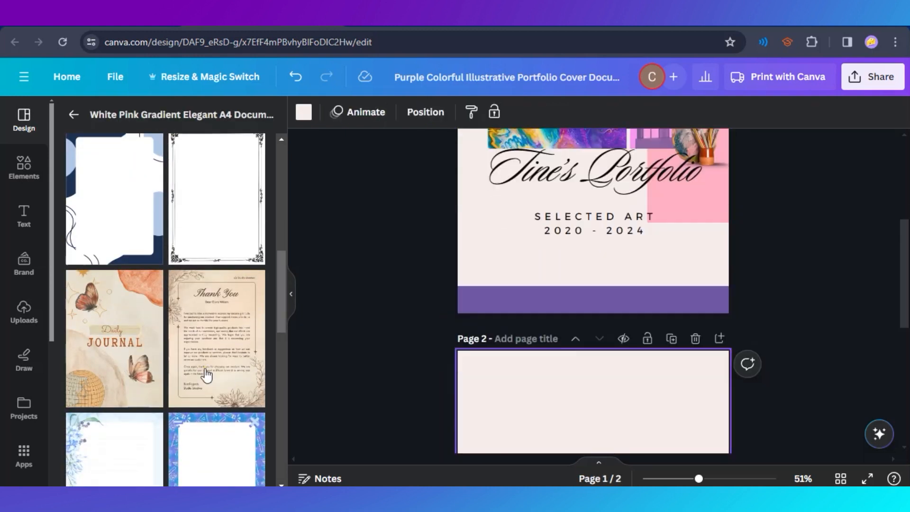
Search the design templates for "portfolio" and apply the Orange and Black Gradient Portfolio Document A4 Portrait template to page 2.
{"action": "scroll", "coordinate": [241, 376], "scroll_direction": "down", "scroll_amount": 3}
{"action": "scroll", "coordinate": [241, 376], "scroll_direction": "down", "scroll_amount": 10}
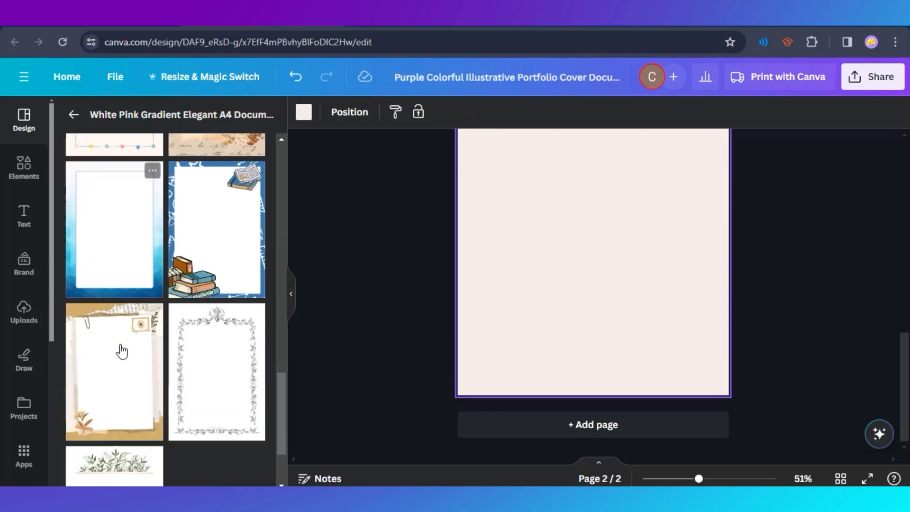
{"action": "scroll", "coordinate": [201, 392], "scroll_direction": "up", "scroll_amount": 5}
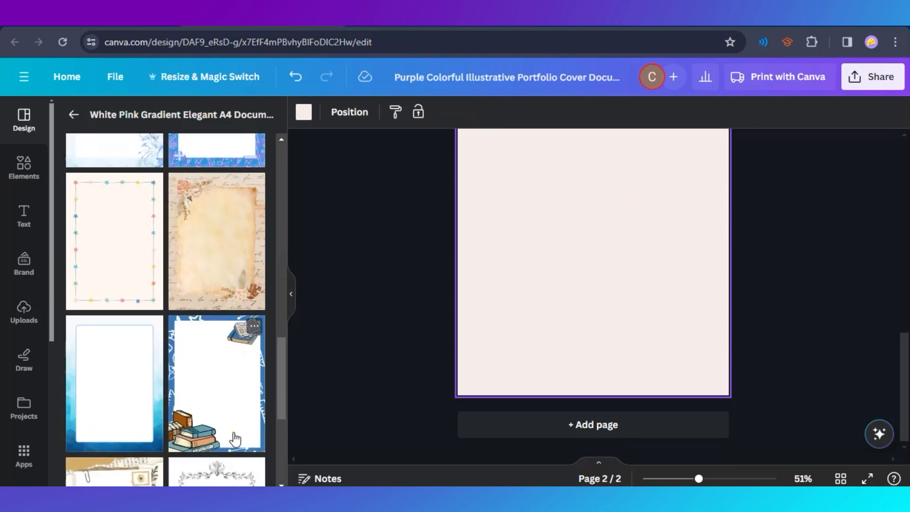
{"action": "left_click", "coordinate": [74, 114]}
{"action": "left_click", "coordinate": [197, 118]}
{"action": "type", "text": "portfolio"}
{"action": "key", "text": "Return"}
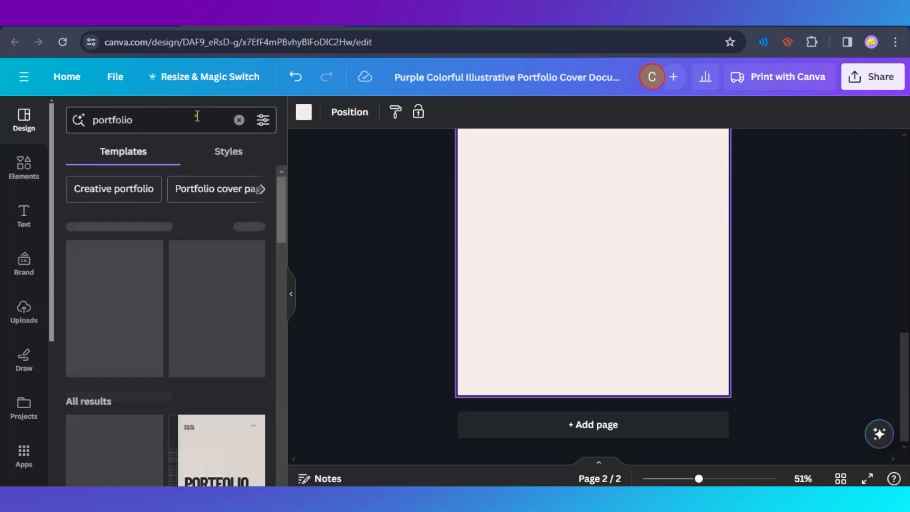
{"action": "scroll", "coordinate": [153, 350], "scroll_direction": "down", "scroll_amount": 10}
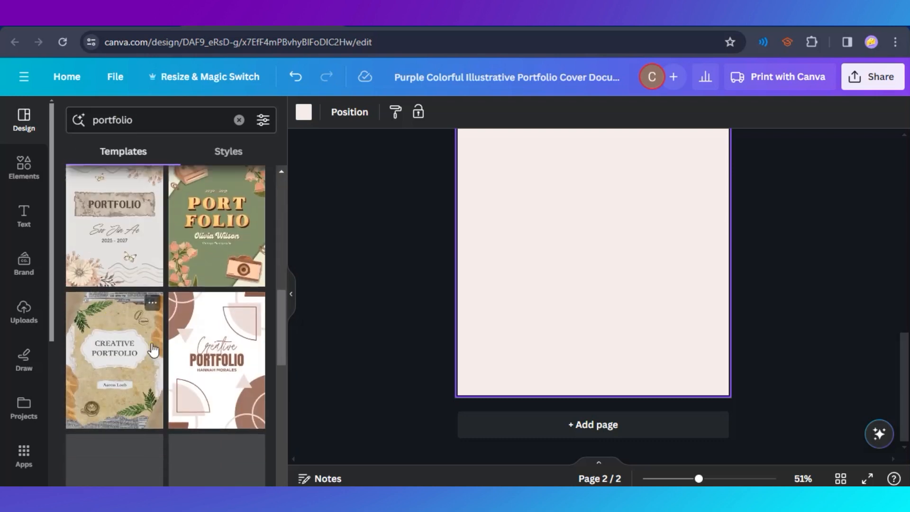
{"action": "scroll", "coordinate": [153, 350], "scroll_direction": "down", "scroll_amount": 6}
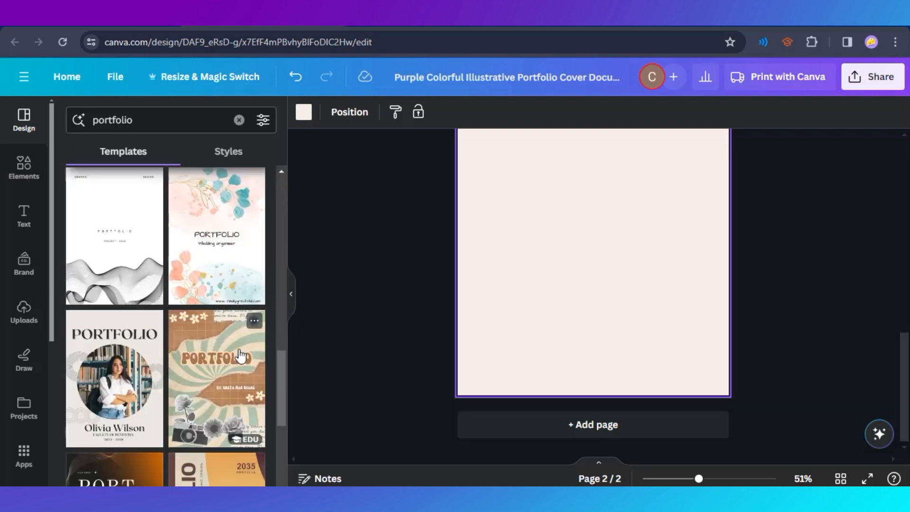
{"action": "scroll", "coordinate": [241, 355], "scroll_direction": "down", "scroll_amount": 5}
{"action": "scroll", "coordinate": [199, 398], "scroll_direction": "down", "scroll_amount": 3}
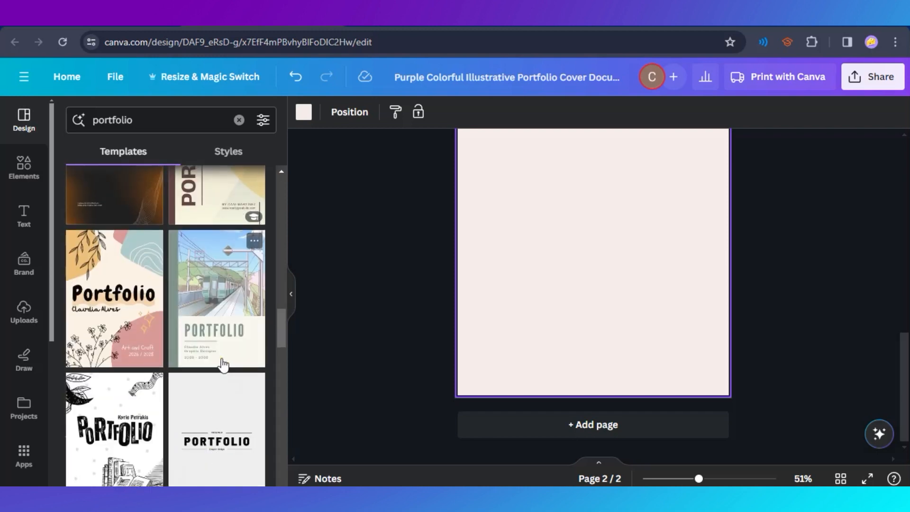
{"action": "scroll", "coordinate": [228, 375], "scroll_direction": "up", "scroll_amount": 4}
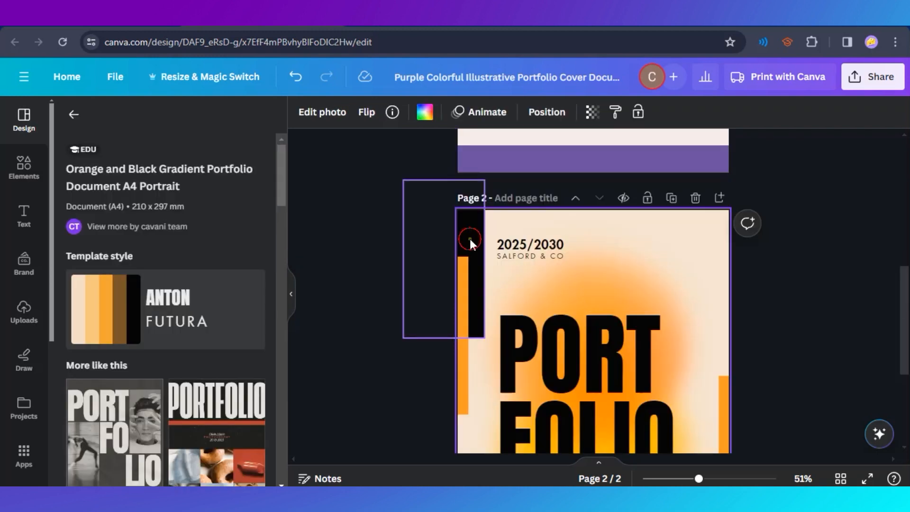
{"action": "left_click", "coordinate": [470, 238]}
Recolour page 2's orange bar on the left edge with the document purple and the one on the right edge with the document pink.
{"action": "left_click", "coordinate": [466, 287]}
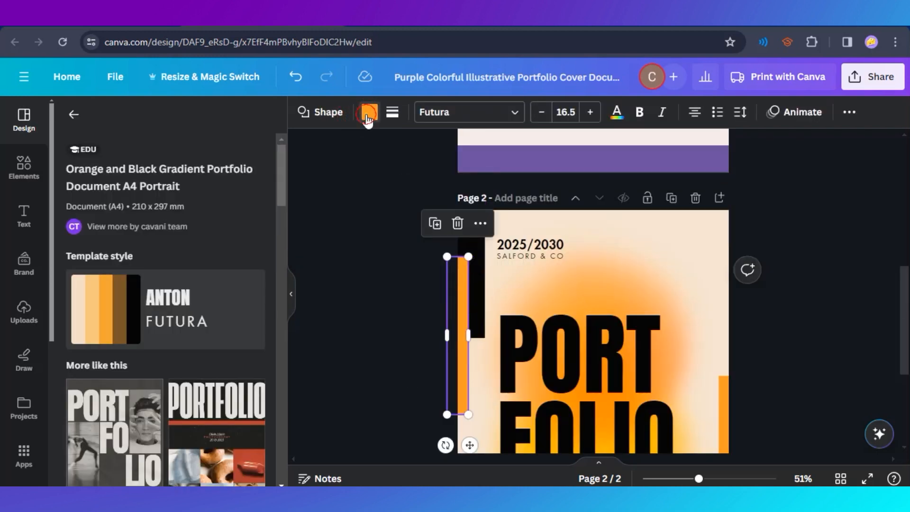
{"action": "left_click", "coordinate": [369, 113]}
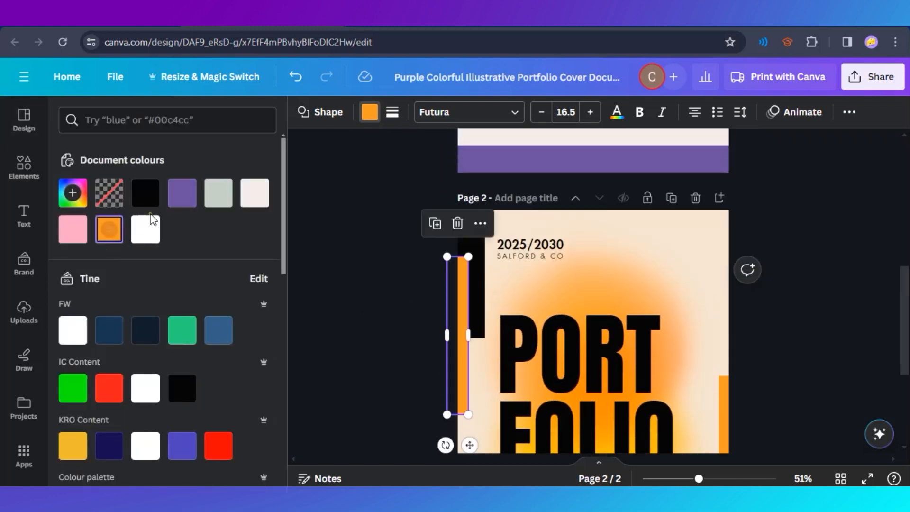
{"action": "left_click", "coordinate": [182, 194]}
{"action": "left_click", "coordinate": [722, 386]}
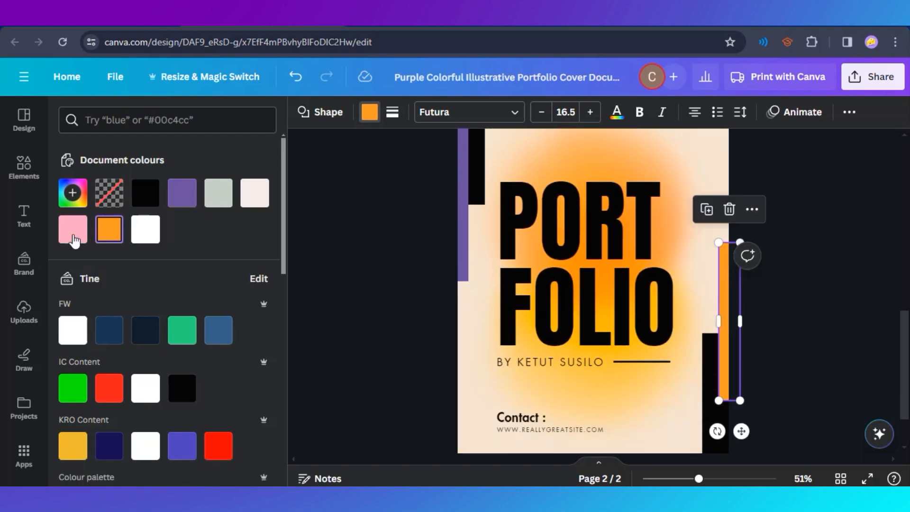
{"action": "left_click", "coordinate": [73, 229]}
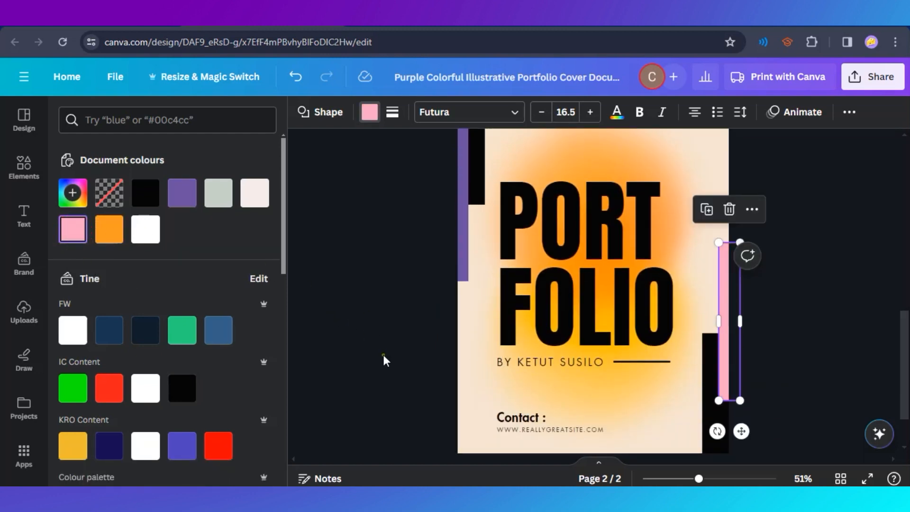
{"action": "left_click", "coordinate": [393, 294]}
Delete the large PORTFOLIO title and the orange gradient background from page 2.
{"action": "left_click", "coordinate": [568, 252]}
{"action": "key", "text": "Delete"}
{"action": "left_click", "coordinate": [662, 245]}
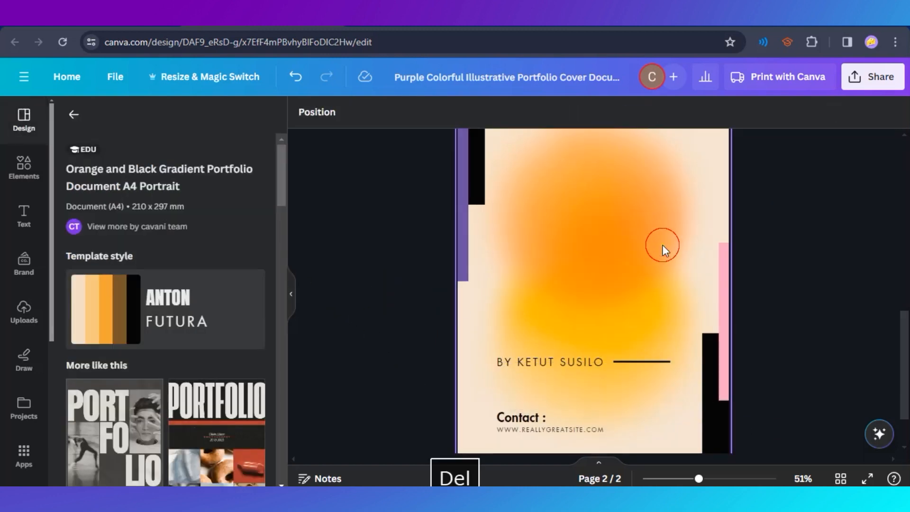
{"action": "left_click", "coordinate": [592, 243]}
{"action": "key", "text": "Delete"}
Delete the byline, the short line beside it and the contact text from the lower part of page 2.
{"action": "scroll", "coordinate": [627, 289], "scroll_direction": "down", "scroll_amount": 2}
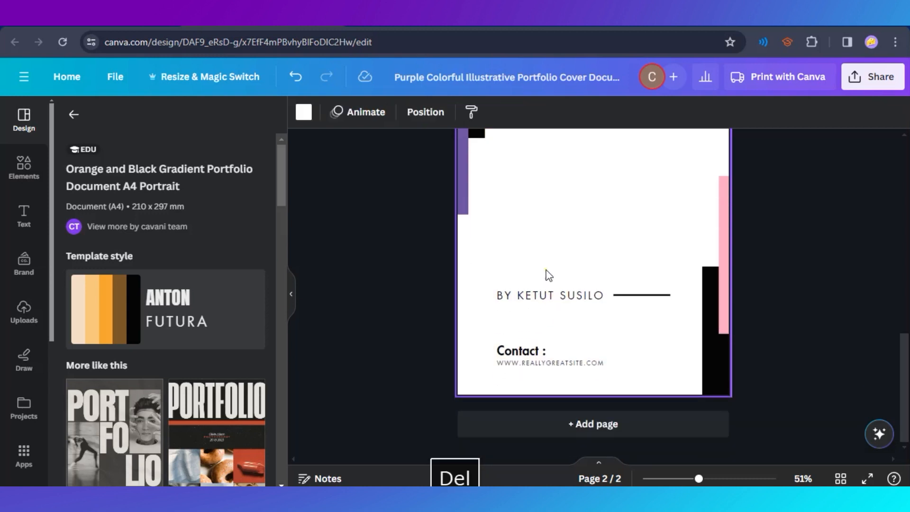
{"action": "left_click_drag", "start_coordinate": [508, 264], "coordinate": [637, 271]}
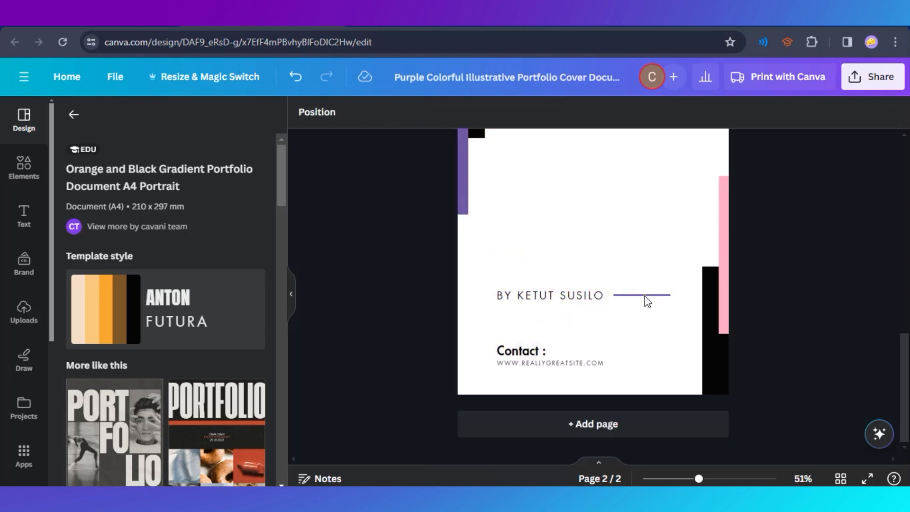
{"action": "left_click", "coordinate": [644, 296]}
{"action": "key", "text": "Delete"}
{"action": "left_click_drag", "start_coordinate": [494, 334], "coordinate": [595, 398]}
{"action": "key", "text": "Delete"}
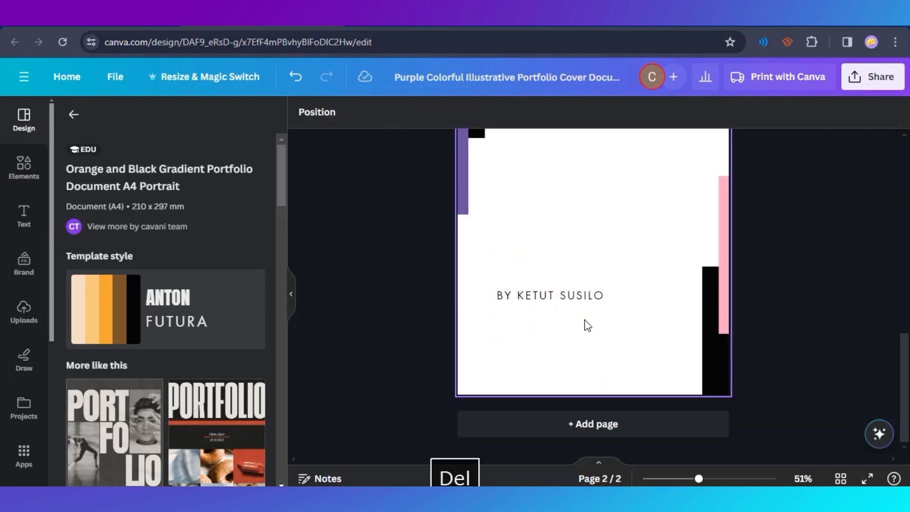
{"action": "left_click", "coordinate": [569, 294]}
{"action": "mouse_move", "coordinate": [568, 295]}
{"action": "left_mouse_down"}
{"action": "mouse_move", "coordinate": [557, 326]}
{"action": "mouse_move", "coordinate": [562, 295]}
{"action": "left_mouse_up"}
{"action": "key", "text": "Delete"}
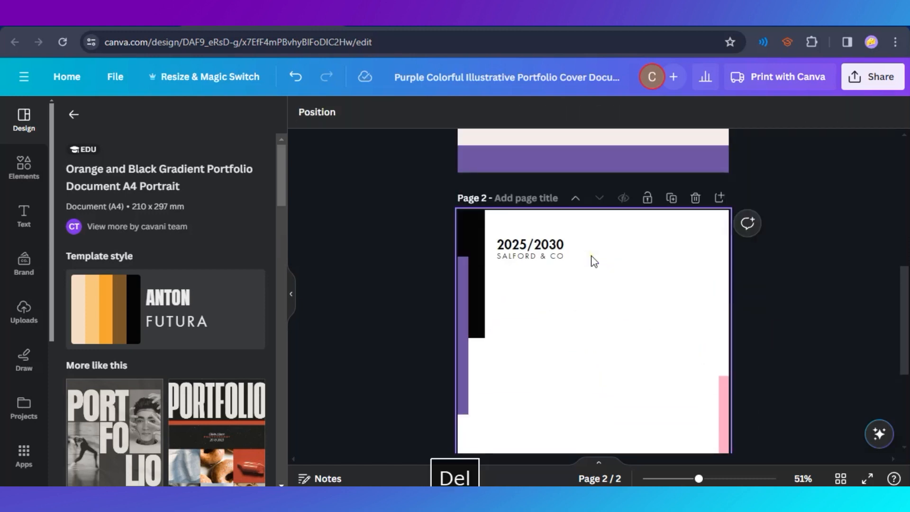
Replace the SALFORD & CO line on page 2 with the portfolio owner's first name in possessive form followed by PORTFOLIO.
{"action": "double_click", "coordinate": [543, 251]}
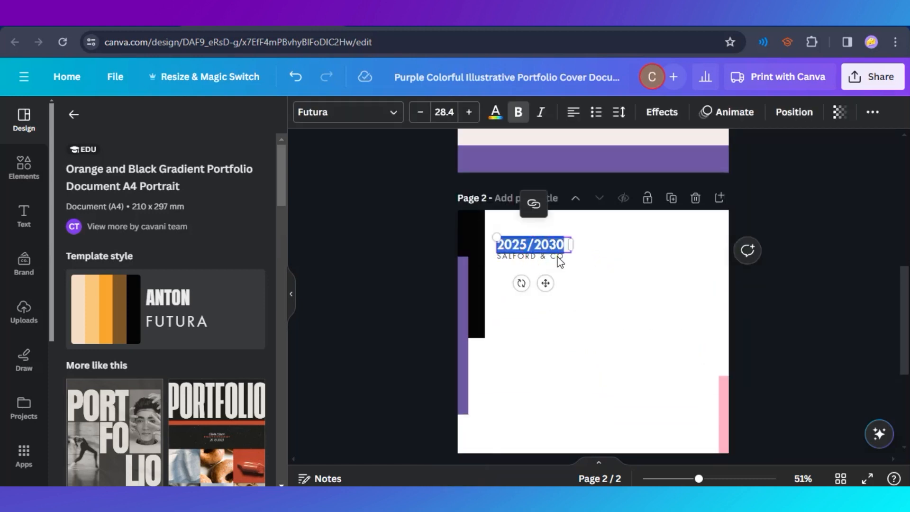
{"action": "left_click", "coordinate": [527, 259]}
{"action": "left_click", "coordinate": [542, 257]}
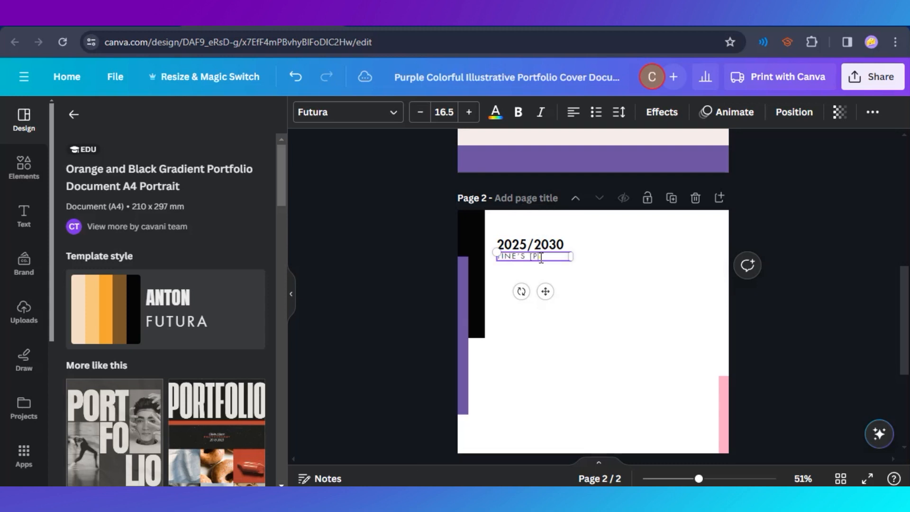
{"action": "type", "text": "TINE'S [P"}
{"action": "key", "text": "BackSpace"}
{"action": "key", "text": "BackSpace"}
{"action": "type", "text": "PORTFOLIO"}
{"action": "left_click", "coordinate": [756, 300]}
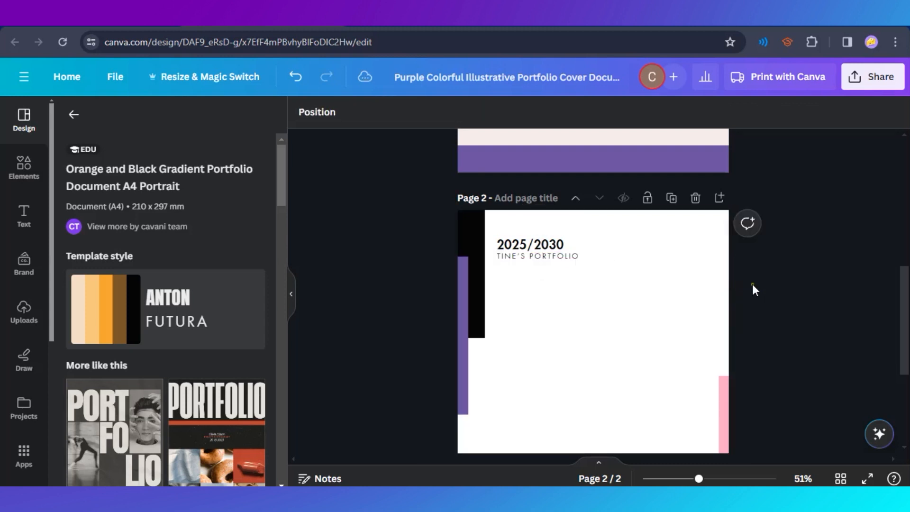
Replace the 2025/2030 heading on page 2 with 2020 ARTWORKS.
{"action": "double_click", "coordinate": [532, 245]}
{"action": "scroll", "coordinate": [681, 370], "scroll_direction": "up", "scroll_amount": 3}
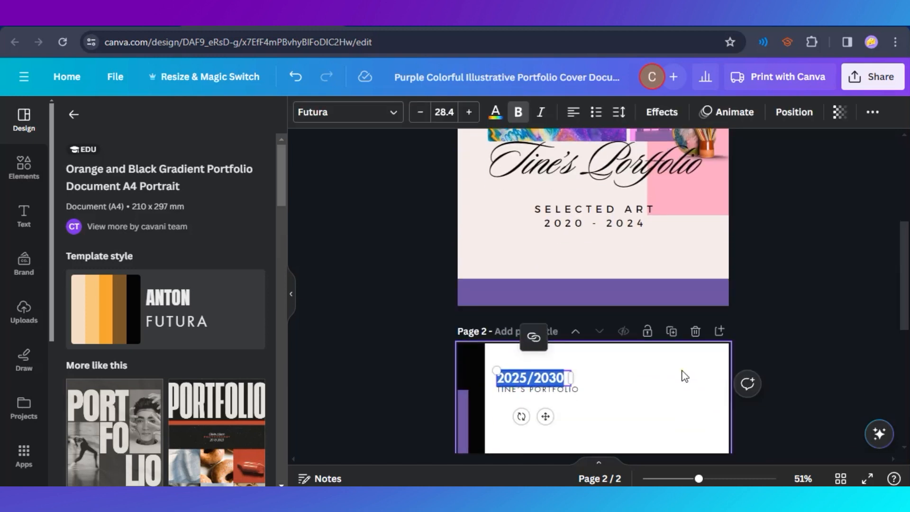
{"action": "type", "text": "2020 art"}
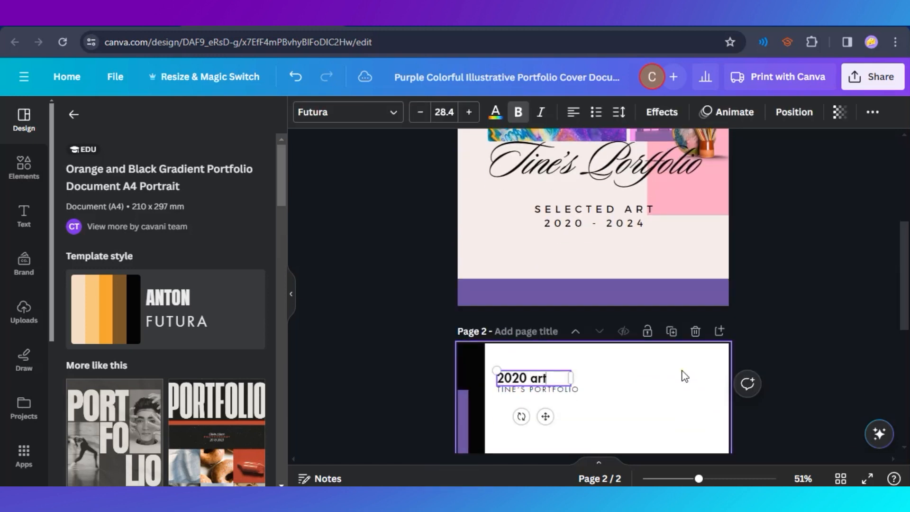
{"action": "key", "text": "BackSpace"}
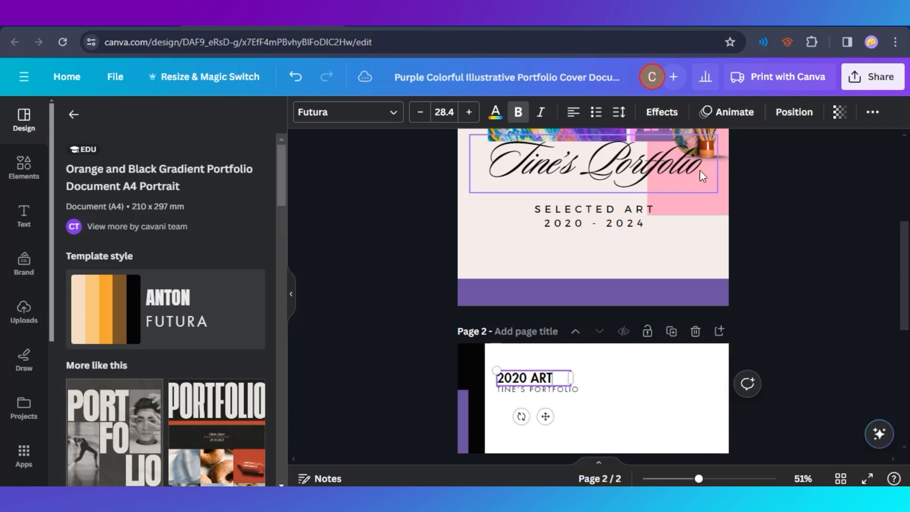
{"action": "type", "text": "tworks"}
{"action": "left_click", "coordinate": [674, 390]}
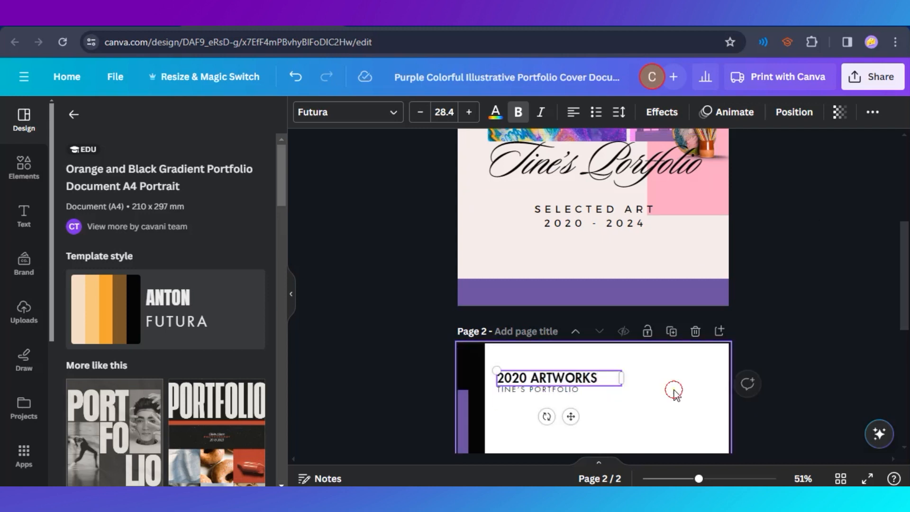
{"action": "scroll", "coordinate": [600, 326], "scroll_direction": "down", "scroll_amount": 5}
{"action": "scroll", "coordinate": [683, 369], "scroll_direction": "up", "scroll_amount": 1}
Switch to File Explorer's Portfolio folder and add t.png from it to page 2 of the design.
{"action": "left_click", "coordinate": [438, 498]}
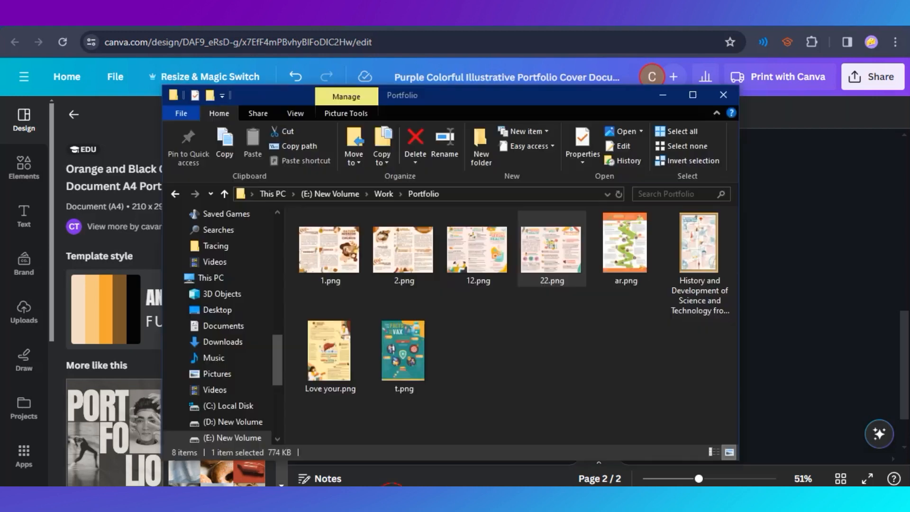
{"action": "left_click", "coordinate": [454, 389]}
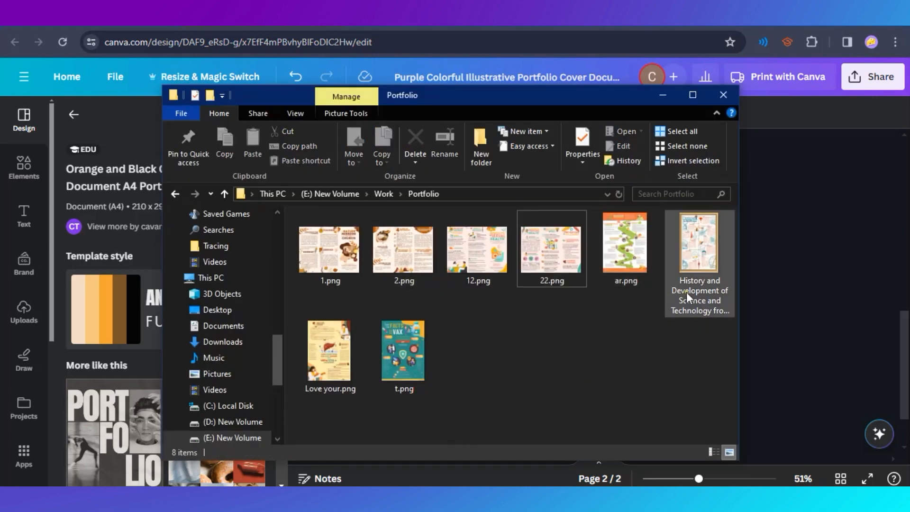
{"action": "left_click_drag", "start_coordinate": [479, 102], "coordinate": [521, 93]}
{"action": "left_click_drag", "start_coordinate": [429, 342], "coordinate": [95, 275]}
{"action": "left_click", "coordinate": [522, 366]}
{"action": "left_click_drag", "start_coordinate": [449, 354], "coordinate": [166, 299]}
{"action": "left_click", "coordinate": [477, 371]}
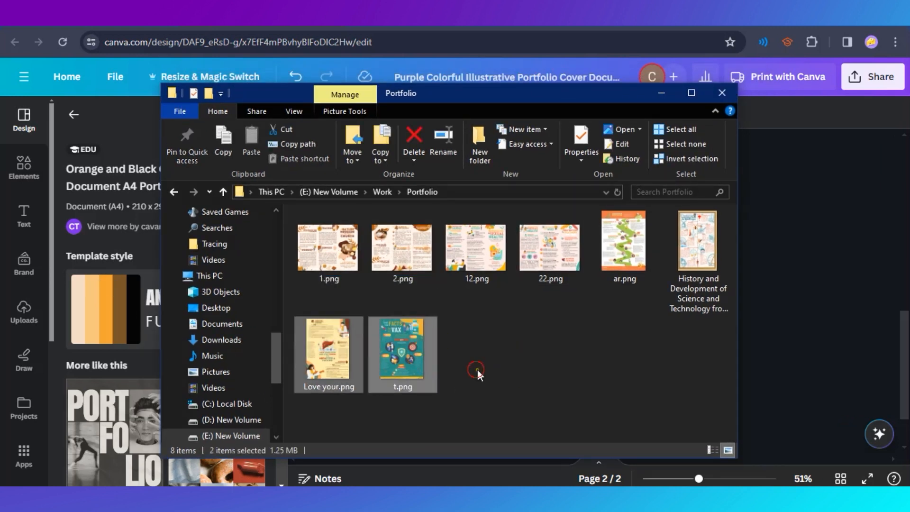
{"action": "left_click_drag", "start_coordinate": [408, 361], "coordinate": [122, 306]}
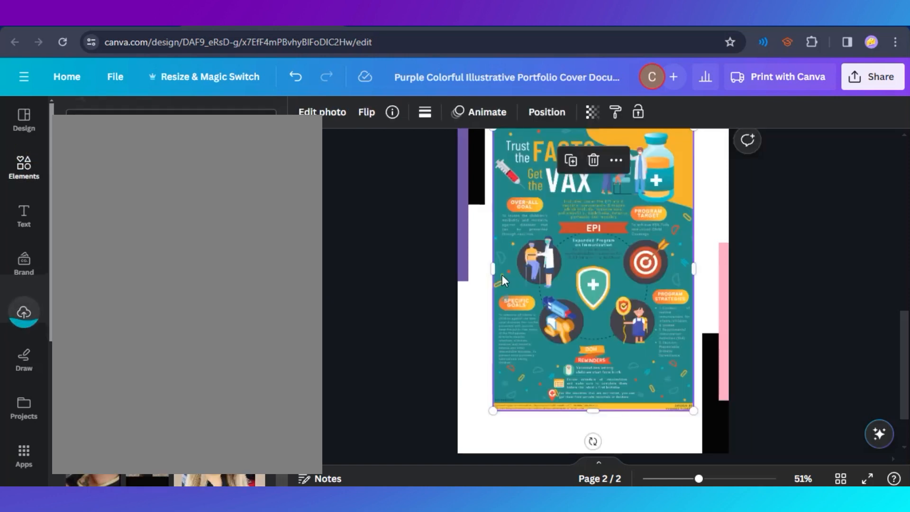
Shrink the vaccination poster on page 2 and place it under the two heading lines, aligned with their left edge.
{"action": "left_click_drag", "start_coordinate": [694, 412], "coordinate": [602, 254]}
{"action": "scroll", "coordinate": [602, 294], "scroll_direction": "up", "scroll_amount": 3}
{"action": "mouse_move", "coordinate": [564, 313]}
{"action": "left_mouse_down"}
{"action": "mouse_move", "coordinate": [601, 361]}
{"action": "mouse_move", "coordinate": [563, 314]}
{"action": "mouse_move", "coordinate": [663, 397]}
{"action": "mouse_move", "coordinate": [579, 319]}
{"action": "left_mouse_up"}
{"action": "left_click", "coordinate": [751, 331]}
{"action": "scroll", "coordinate": [638, 326], "scroll_direction": "down", "scroll_amount": 3}
{"action": "scroll", "coordinate": [638, 326], "scroll_direction": "up", "scroll_amount": 1}
{"action": "left_click", "coordinate": [575, 317]}
{"action": "left_click", "coordinate": [740, 317]}
Enlarge the vaccination poster on page 2 slightly, keeping its top-left corner under the heading lines.
{"action": "scroll", "coordinate": [593, 325], "scroll_direction": "down", "scroll_amount": 3}
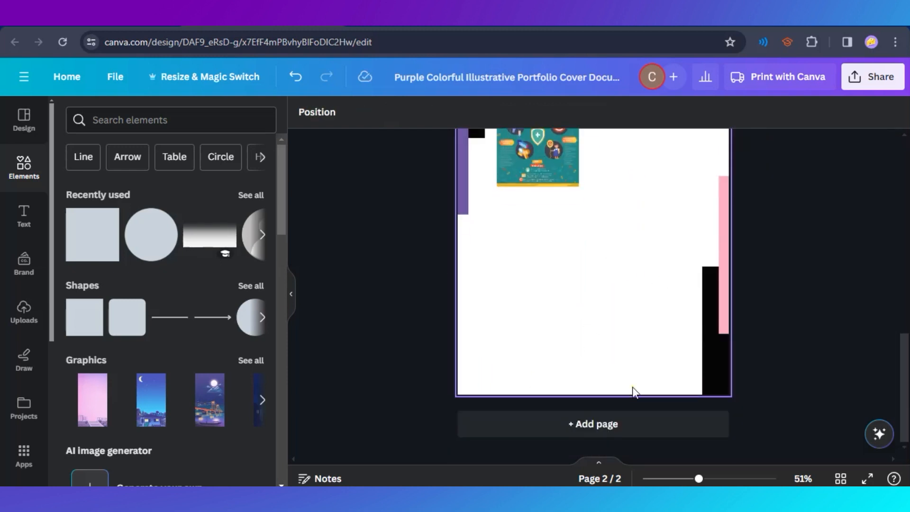
{"action": "scroll", "coordinate": [568, 296], "scroll_direction": "up", "scroll_amount": 3}
{"action": "left_click", "coordinate": [567, 296]}
{"action": "left_click_drag", "start_coordinate": [579, 319], "coordinate": [586, 330]}
{"action": "left_click", "coordinate": [764, 324]}
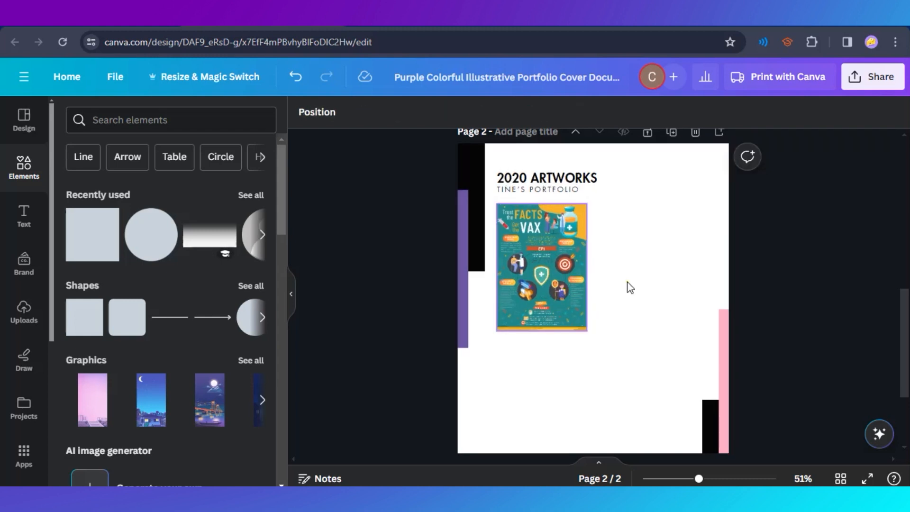
Review the cover and page 2 of the portfolio.
{"action": "scroll", "coordinate": [628, 287], "scroll_direction": "down", "scroll_amount": 3}
{"action": "scroll", "coordinate": [633, 378], "scroll_direction": "up", "scroll_amount": 10}
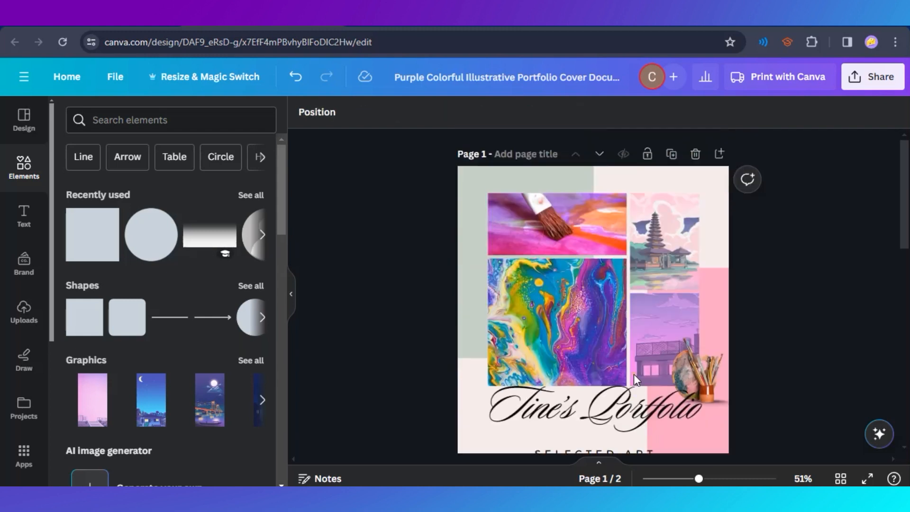
{"action": "scroll", "coordinate": [633, 374], "scroll_direction": "down", "scroll_amount": 5}
{"action": "scroll", "coordinate": [640, 380], "scroll_direction": "up", "scroll_amount": 3}
{"action": "scroll", "coordinate": [550, 309], "scroll_direction": "down", "scroll_amount": 2}
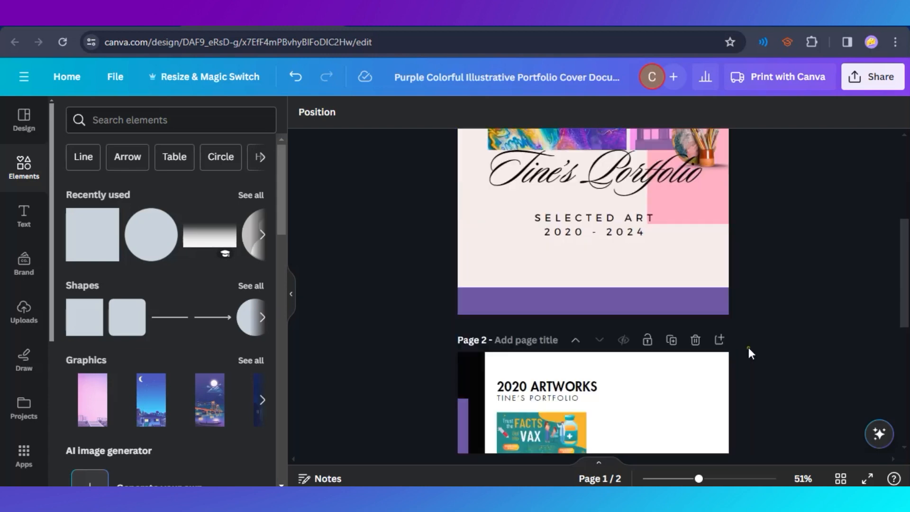
{"action": "scroll", "coordinate": [651, 338], "scroll_direction": "down", "scroll_amount": 2}
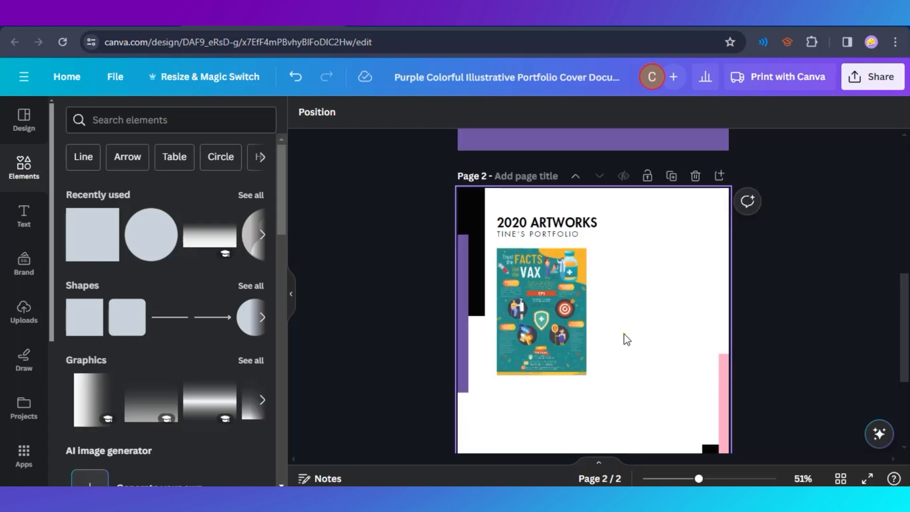
{"action": "scroll", "coordinate": [623, 339], "scroll_direction": "down", "scroll_amount": 3}
{"action": "scroll", "coordinate": [539, 373], "scroll_direction": "up", "scroll_amount": 8}
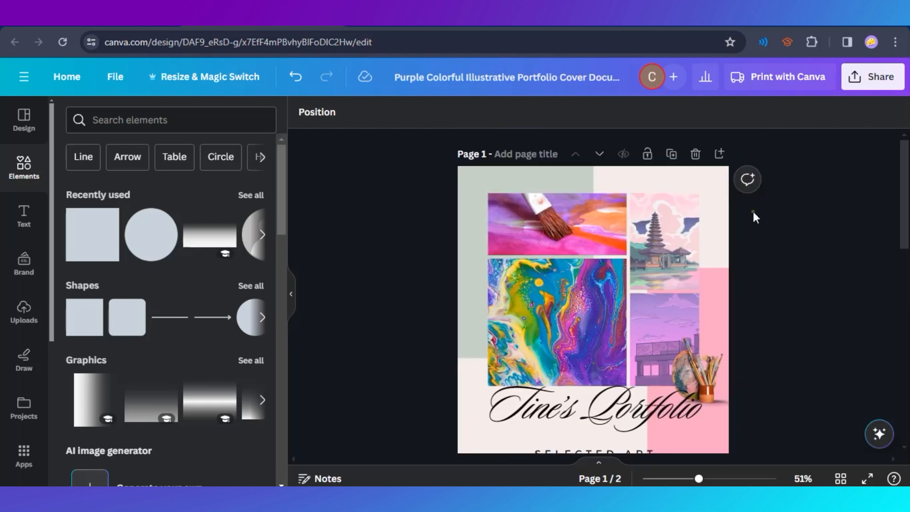
{"action": "scroll", "coordinate": [720, 213], "scroll_direction": "down", "scroll_amount": 1}
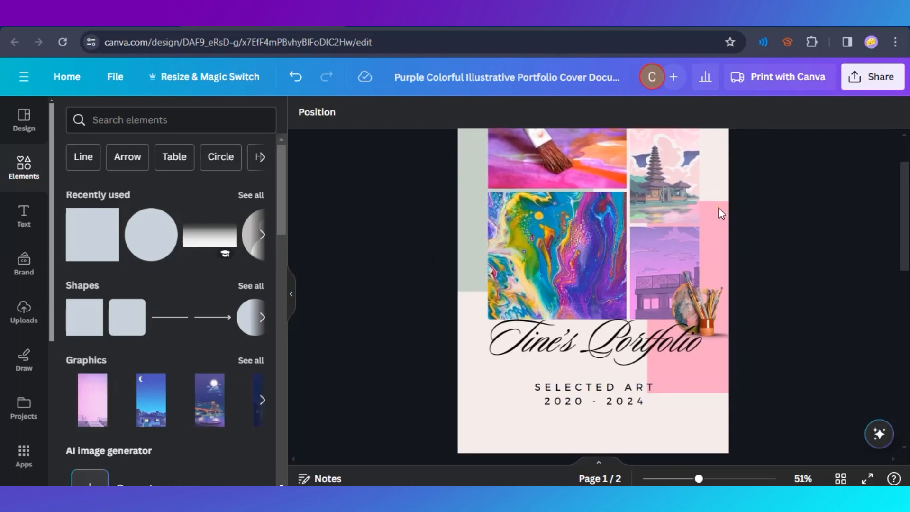
Open the design's download settings and set the file type to PDF Standard.
{"action": "left_click", "coordinate": [875, 78]}
{"action": "left_click", "coordinate": [697, 418]}
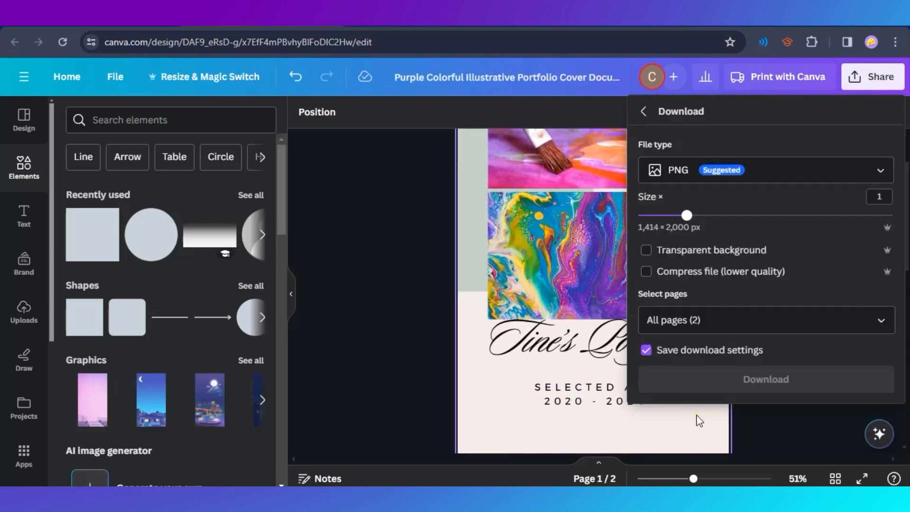
{"action": "left_click", "coordinate": [768, 176]}
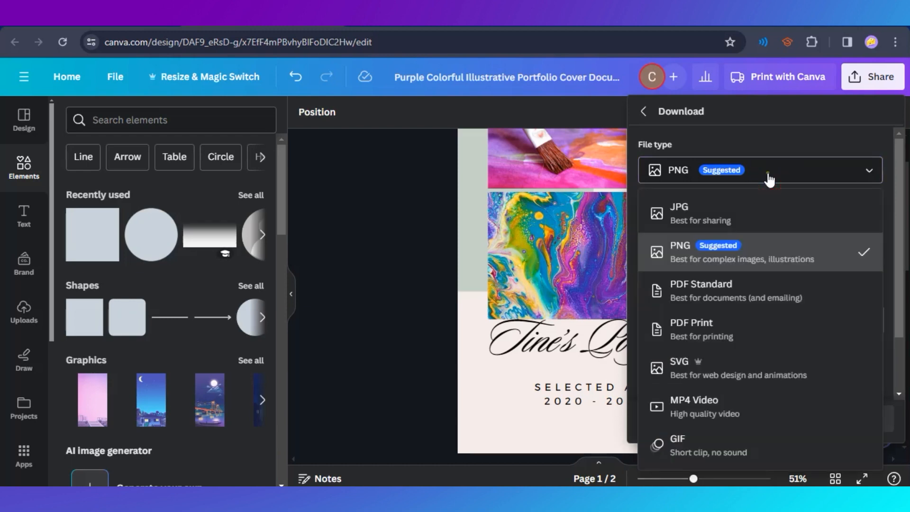
{"action": "left_click", "coordinate": [796, 168]}
{"action": "left_click", "coordinate": [690, 176]}
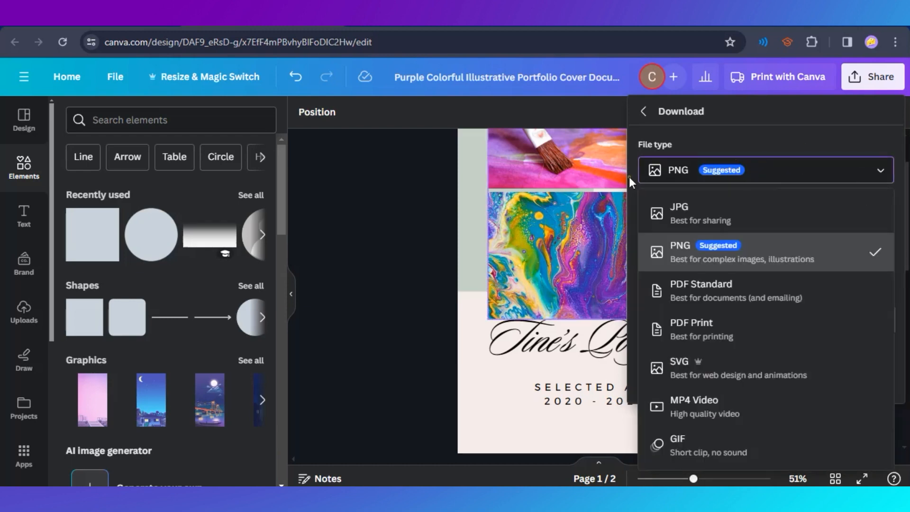
{"action": "left_click", "coordinate": [747, 303]}
{"action": "left_click", "coordinate": [727, 171]}
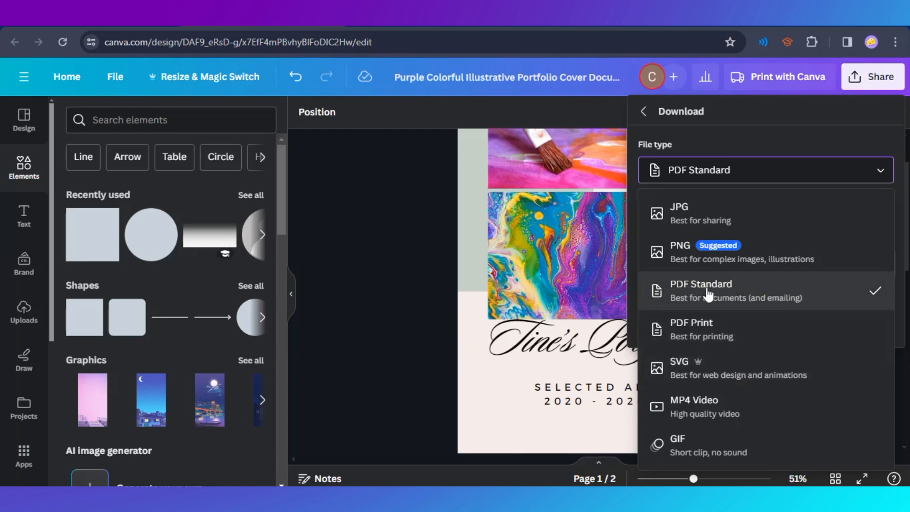
{"action": "left_click", "coordinate": [747, 291]}
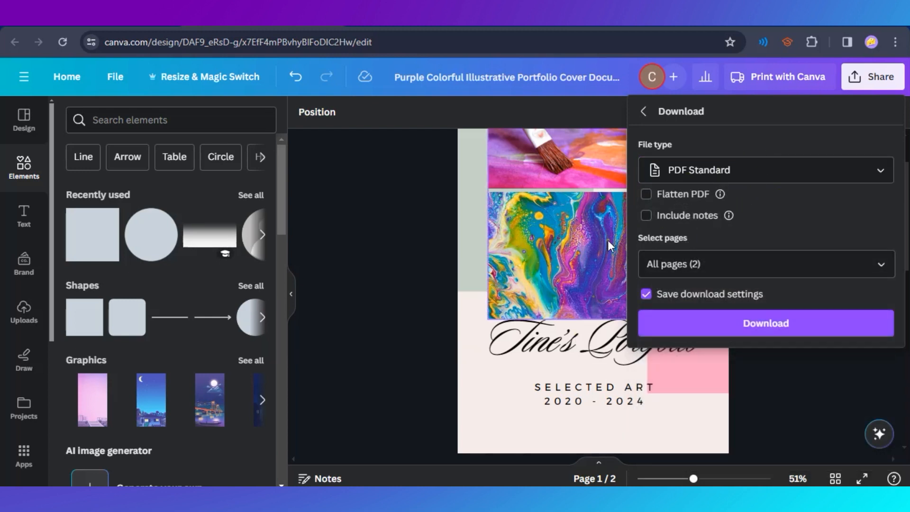
Download all pages as a PDF and save it in the Downloads folder on drive E.
{"action": "scroll", "coordinate": [580, 326], "scroll_direction": "down", "scroll_amount": 10}
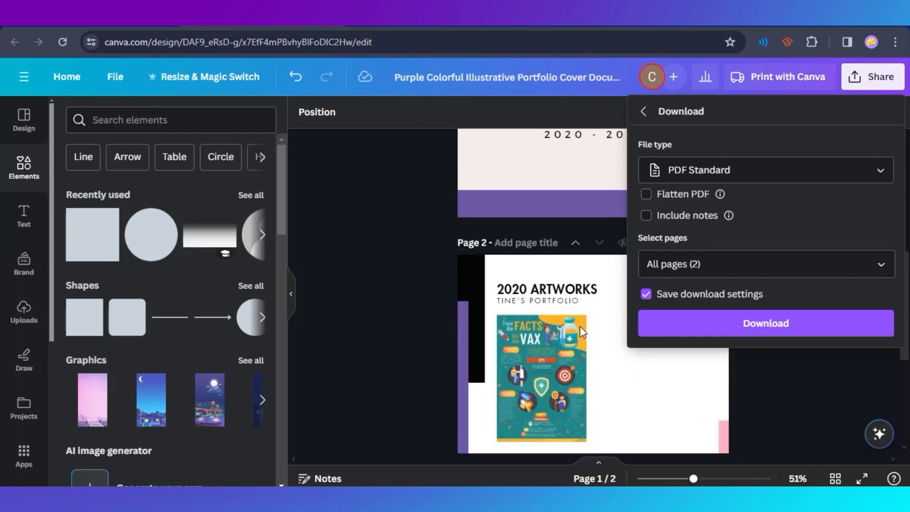
{"action": "scroll", "coordinate": [503, 375], "scroll_direction": "up", "scroll_amount": 10}
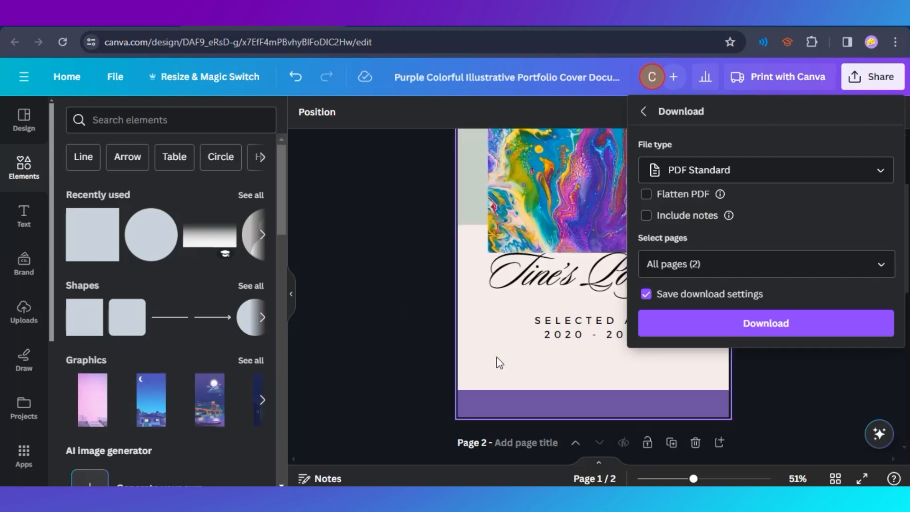
{"action": "scroll", "coordinate": [443, 354], "scroll_direction": "down", "scroll_amount": 1}
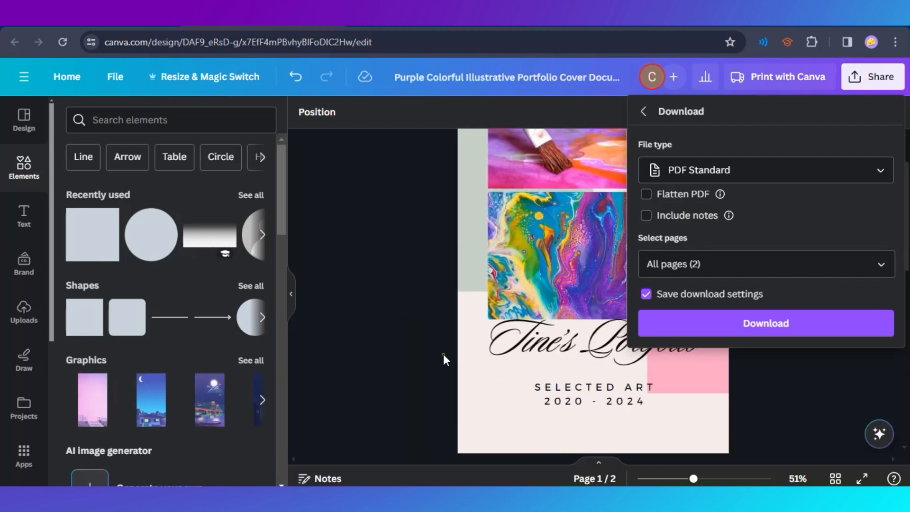
{"action": "scroll", "coordinate": [443, 354], "scroll_direction": "up", "scroll_amount": 2}
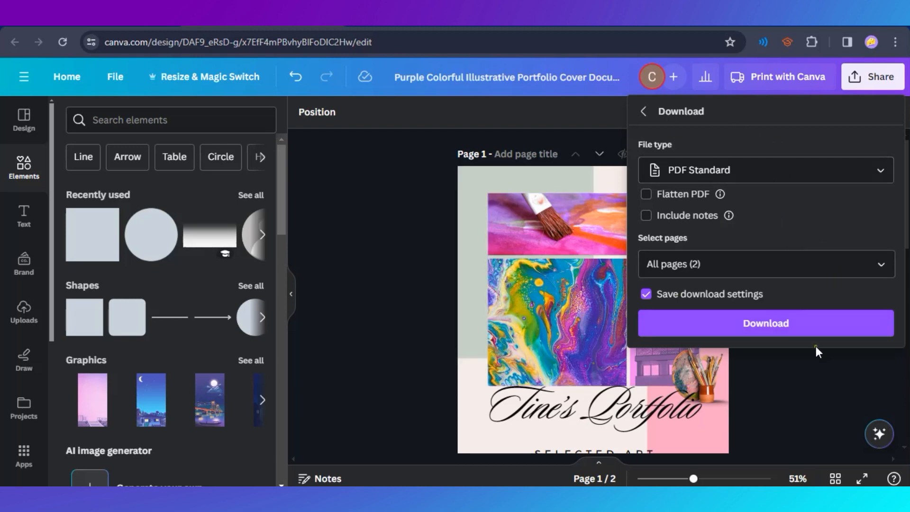
{"action": "left_click", "coordinate": [757, 334]}
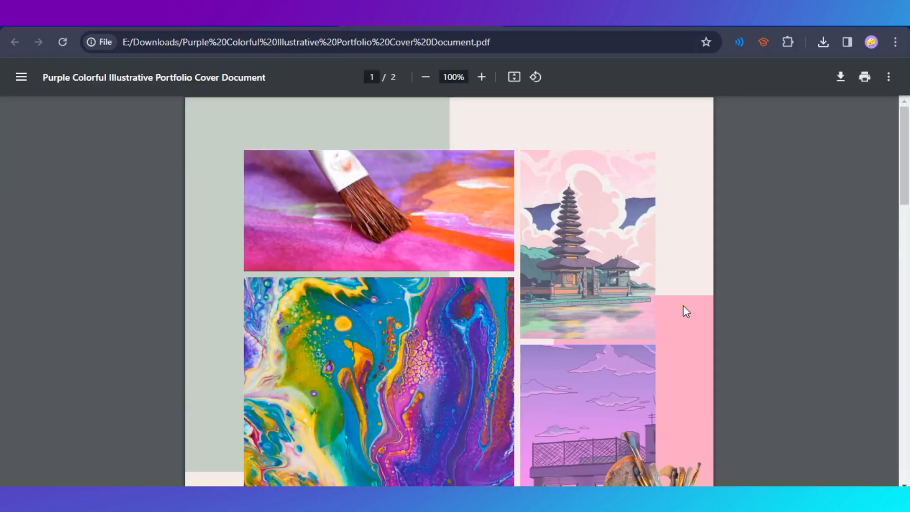
{"action": "scroll", "coordinate": [383, 311], "scroll_direction": "down", "scroll_amount": 5}
Look through both pages of the downloaded PDF at 80% zoom.
{"action": "scroll", "coordinate": [383, 310], "scroll_direction": "down", "scroll_amount": 15}
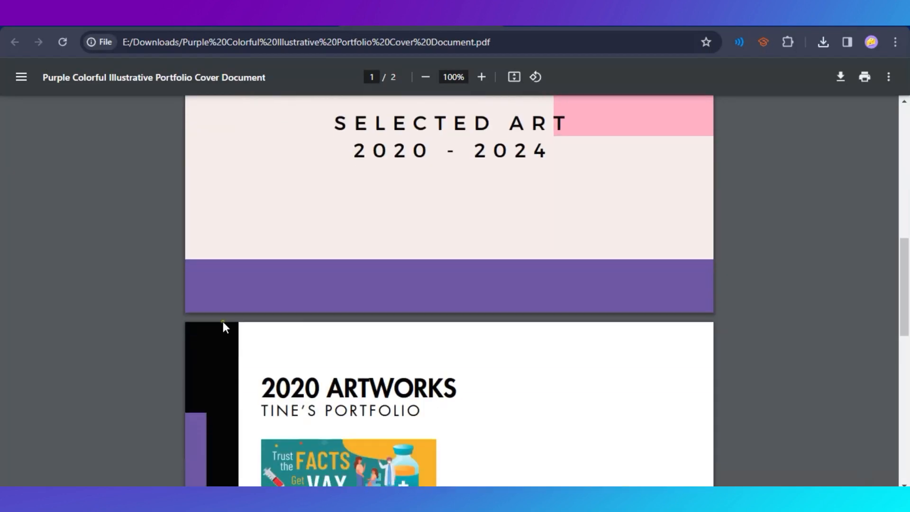
{"action": "key", "text": "ctrl+minus"}
{"action": "key", "text": "ctrl+minus"}
{"action": "scroll", "coordinate": [459, 383], "scroll_direction": "up", "scroll_amount": 15}
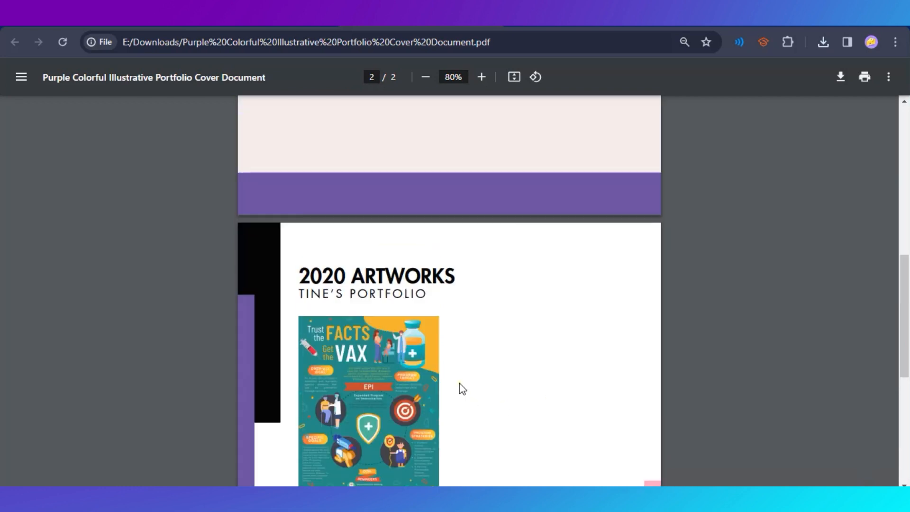
{"action": "scroll", "coordinate": [465, 371], "scroll_direction": "down", "scroll_amount": 3}
{"action": "scroll", "coordinate": [439, 337], "scroll_direction": "down", "scroll_amount": 8}
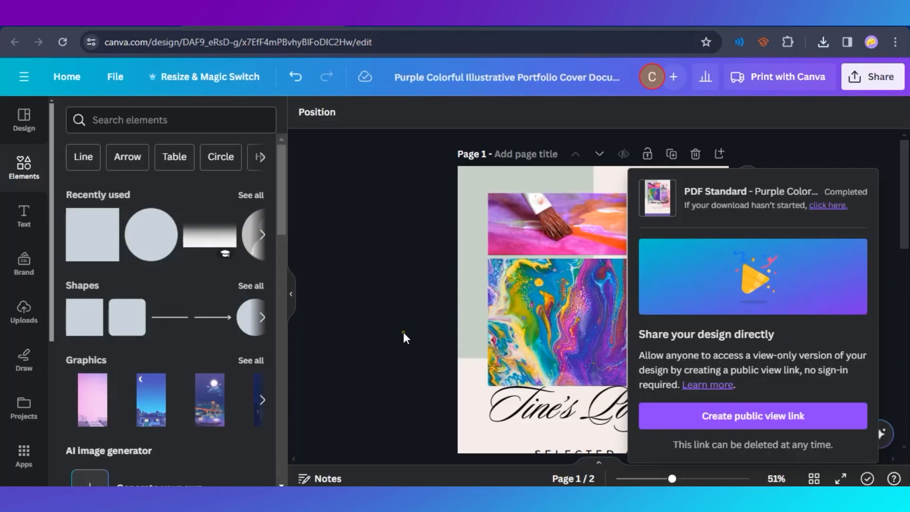
Return to the Canva design and rename it with the portfolio owner's first name in possessive form followed by Portfolio.
{"action": "left_click", "coordinate": [404, 338]}
{"action": "left_click", "coordinate": [498, 79]}
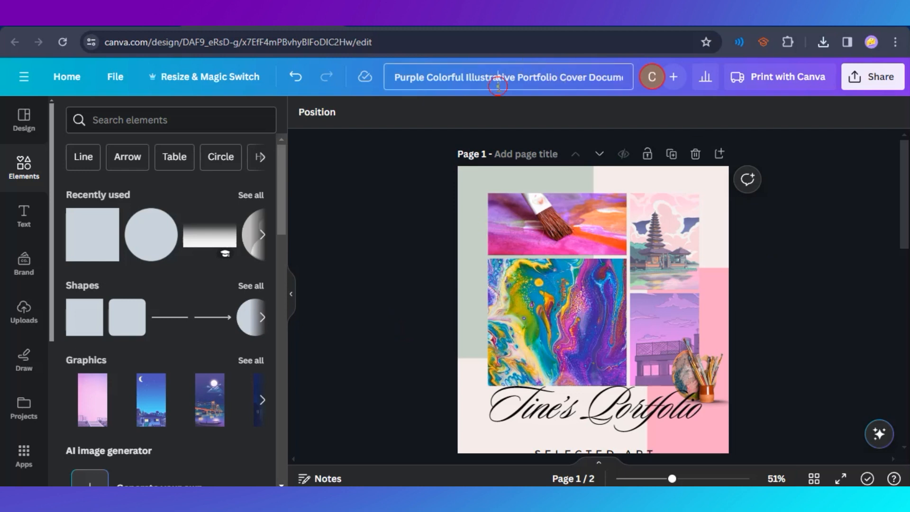
{"action": "triple_click", "coordinate": [498, 86]}
{"action": "type", "text": "tINE'S"}
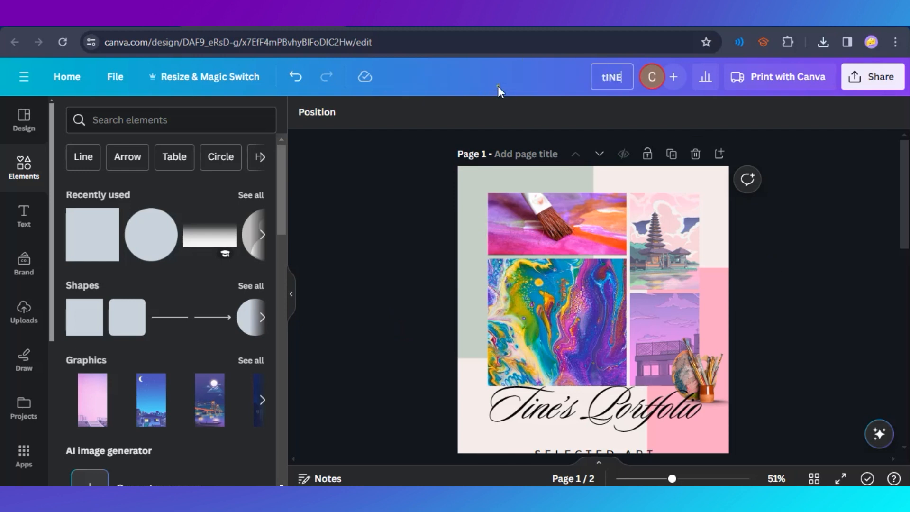
{"action": "key", "text": "BackSpace"}
{"action": "key", "text": "BackSpace"}
{"action": "key", "text": "BackSpace"}
{"action": "key", "text": "BackSpace"}
{"action": "key", "text": "BackSpace"}
{"action": "key", "text": "BackSpace"}
{"action": "key", "text": "BackSpace"}
{"action": "left_click", "coordinate": [417, 268]}
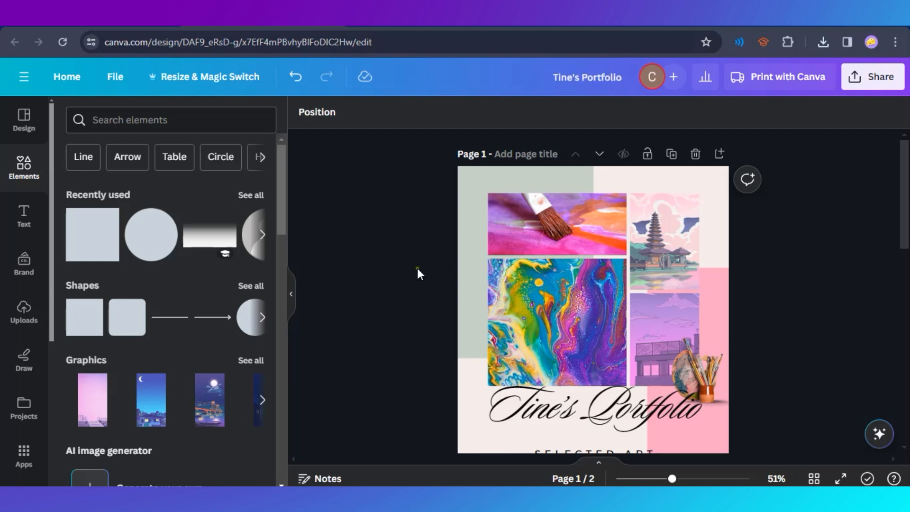